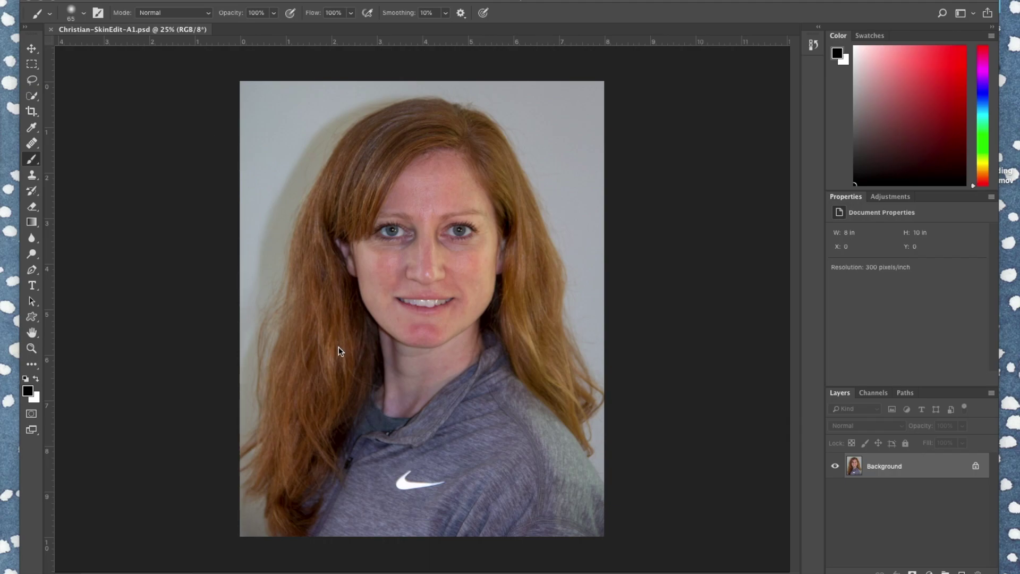
Convert the locked background into a regular layer named Layer 0 and turn it into a smart object
double_click(935, 466)
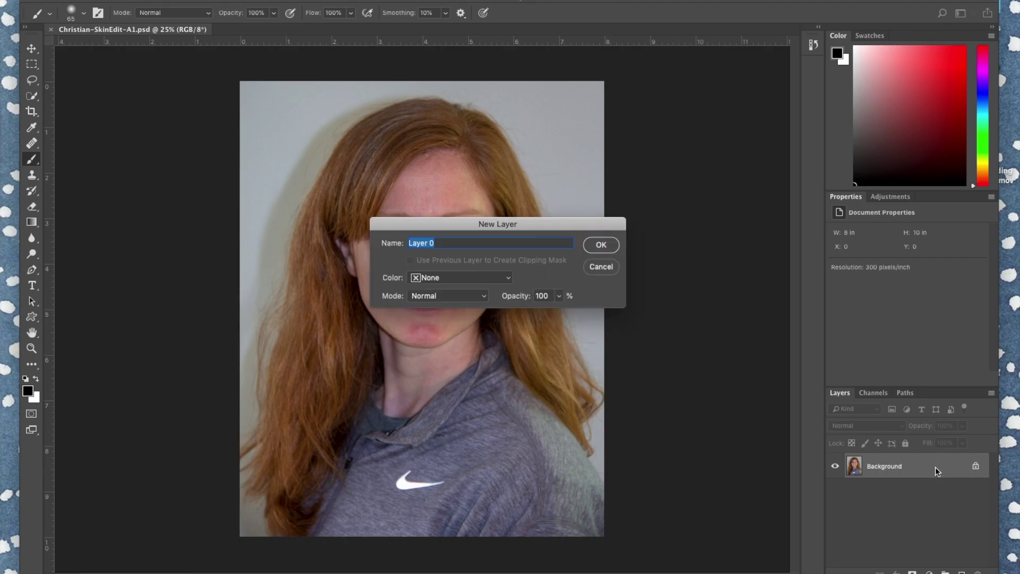
click(601, 245)
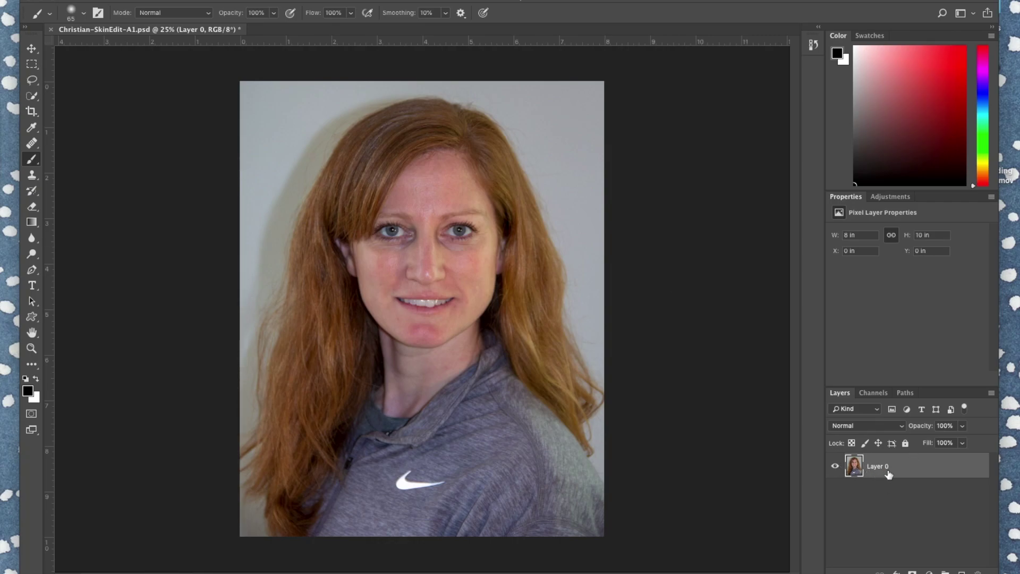
right_click(950, 470)
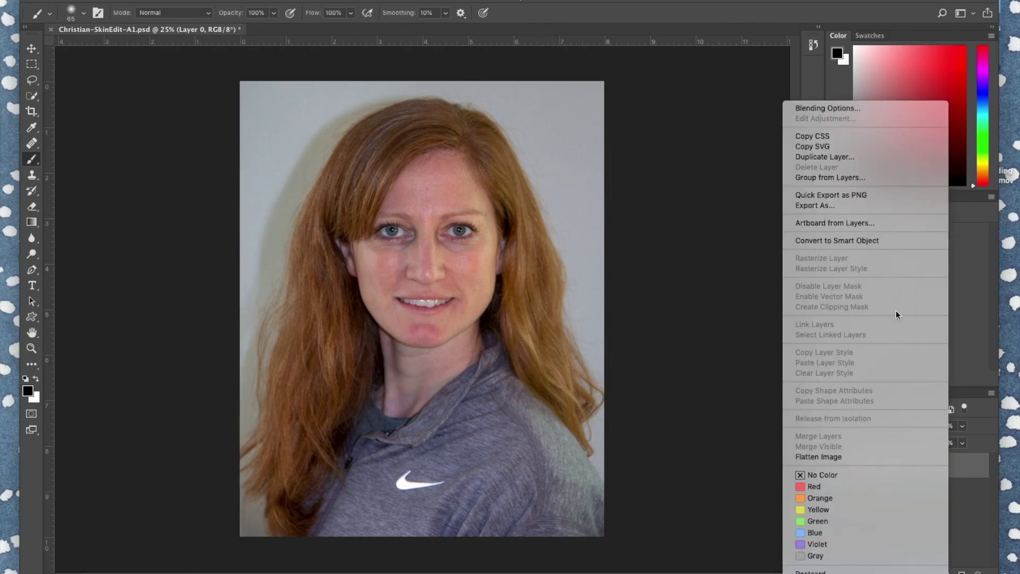
click(896, 239)
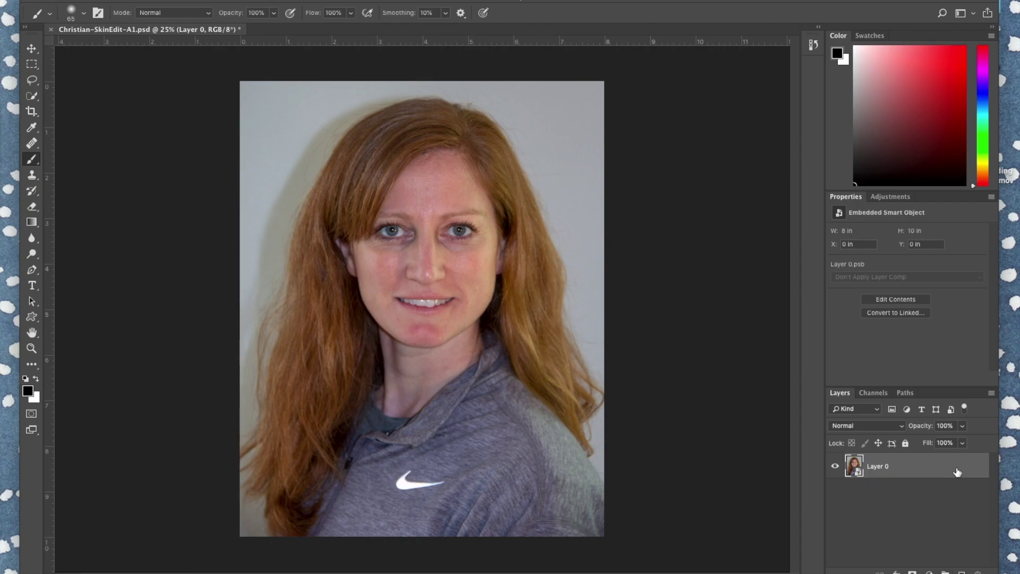
Duplicate the Layer 0 smart object twice and group the two copies
drag(950, 470, 962, 571)
drag(960, 465, 961, 571)
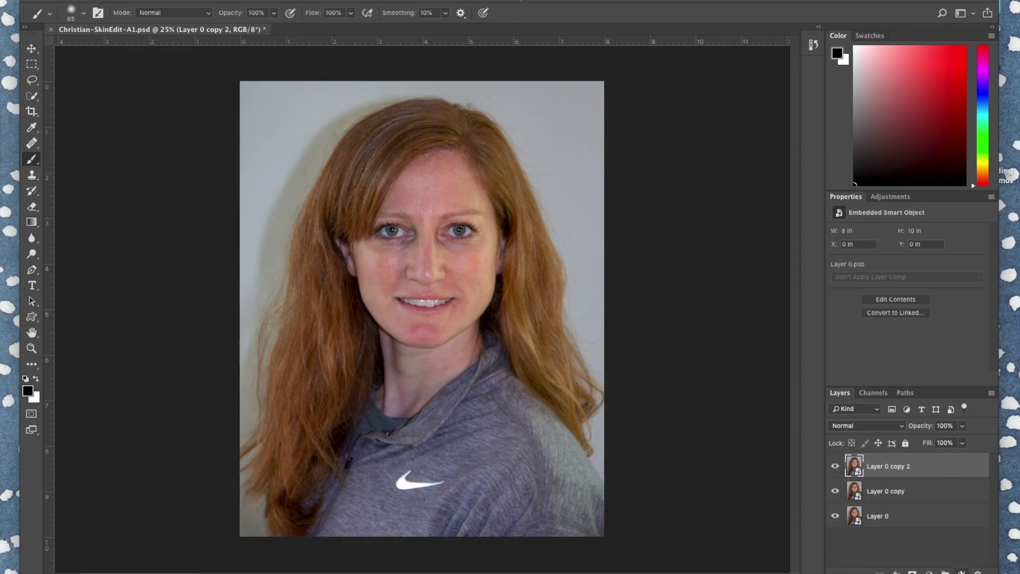
shift+click(921, 492)
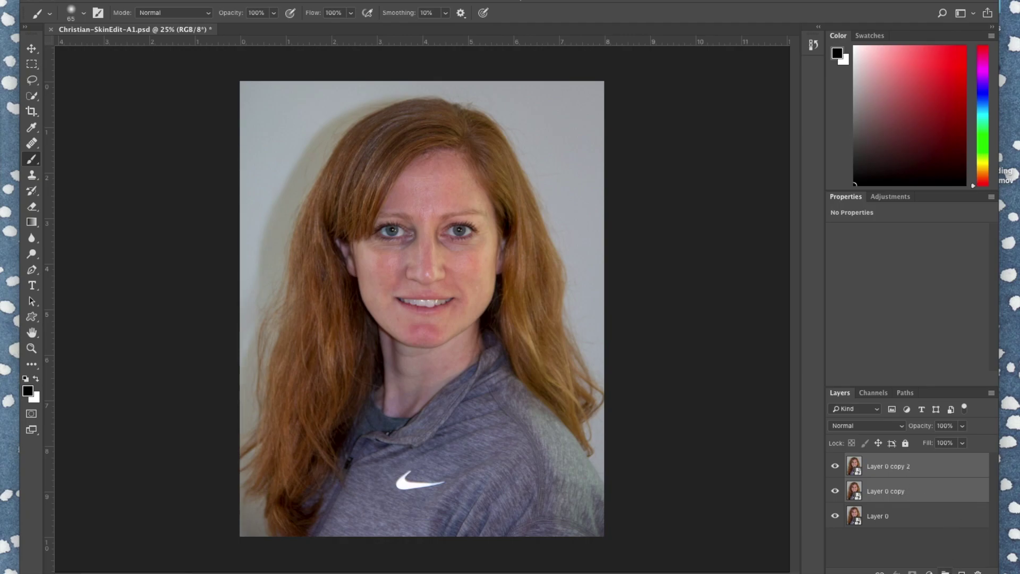
key(ctrl+g)
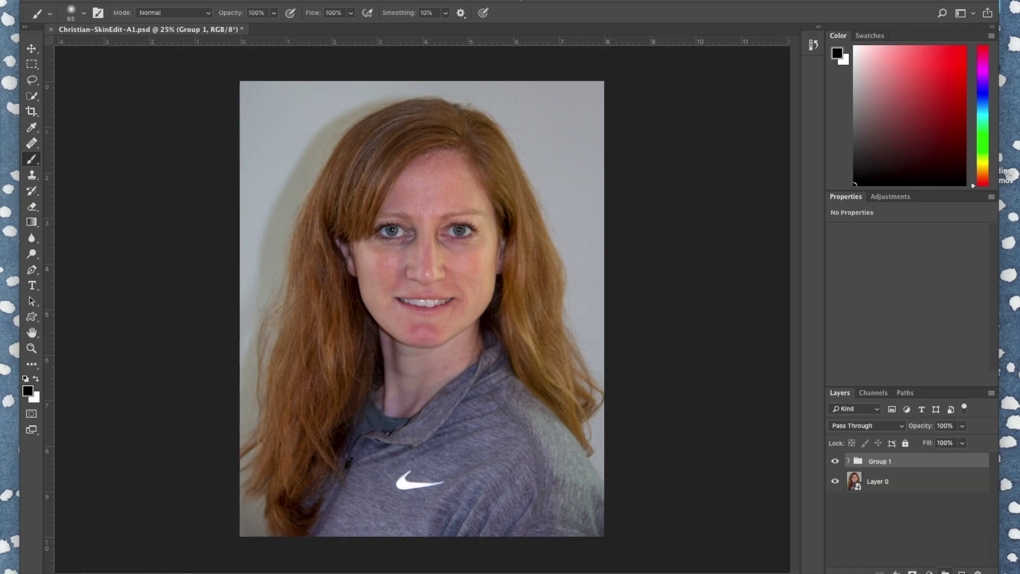
Expand the new group and rename it Skin
click(849, 461)
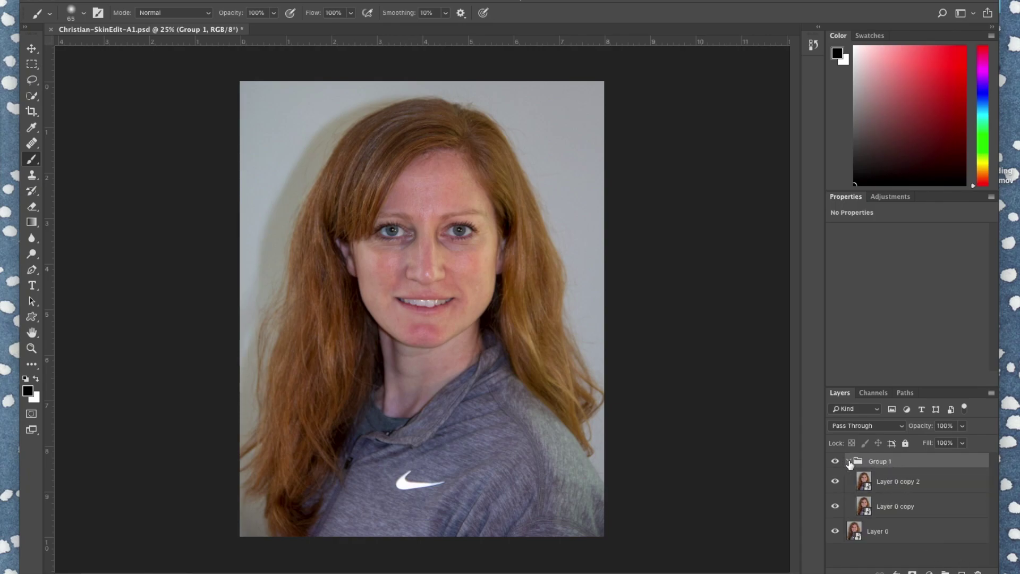
double_click(879, 463)
text(Skin)
key(Return)
Hide Layer 0 copy 2 and apply a Surface Blur to Layer 0 copy with radius 50 pixels and threshold 25 levels
click(836, 481)
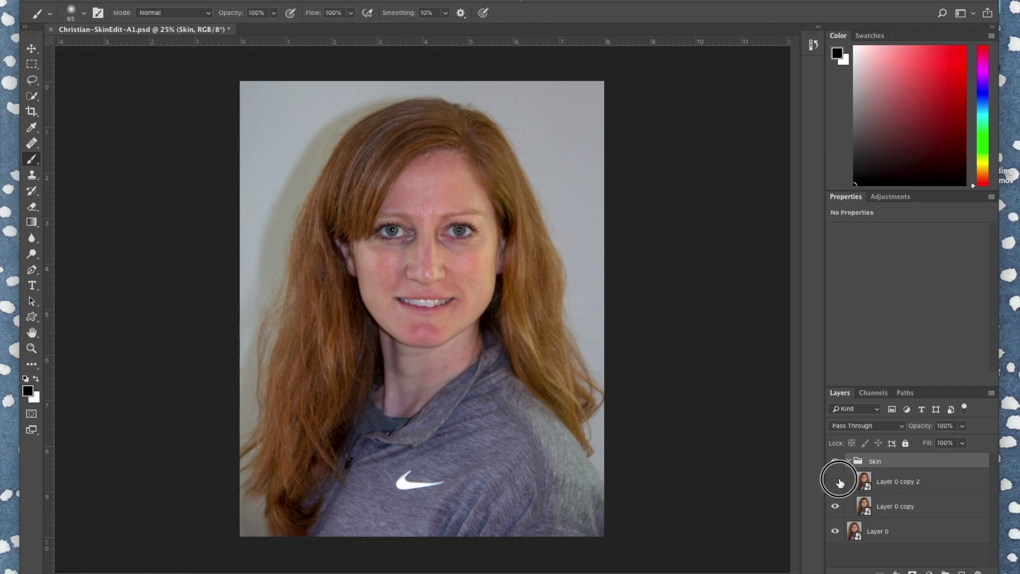
click(892, 508)
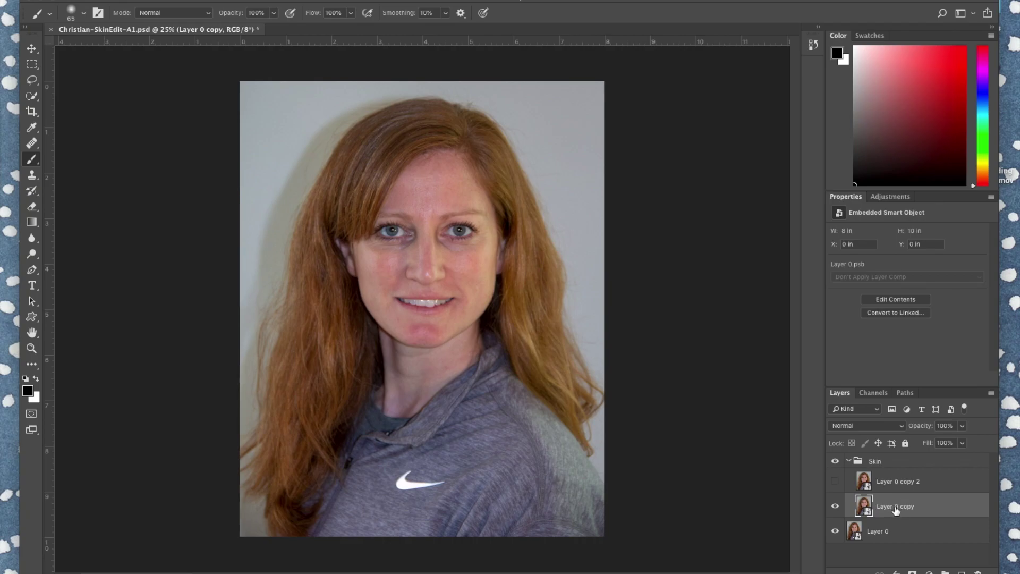
click(298, 1)
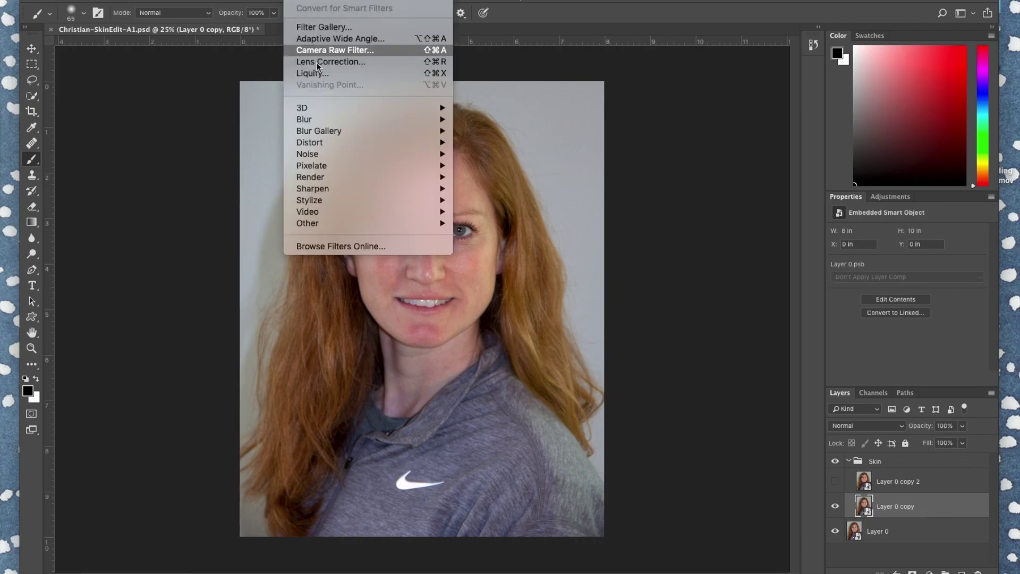
mouse_move(323, 120)
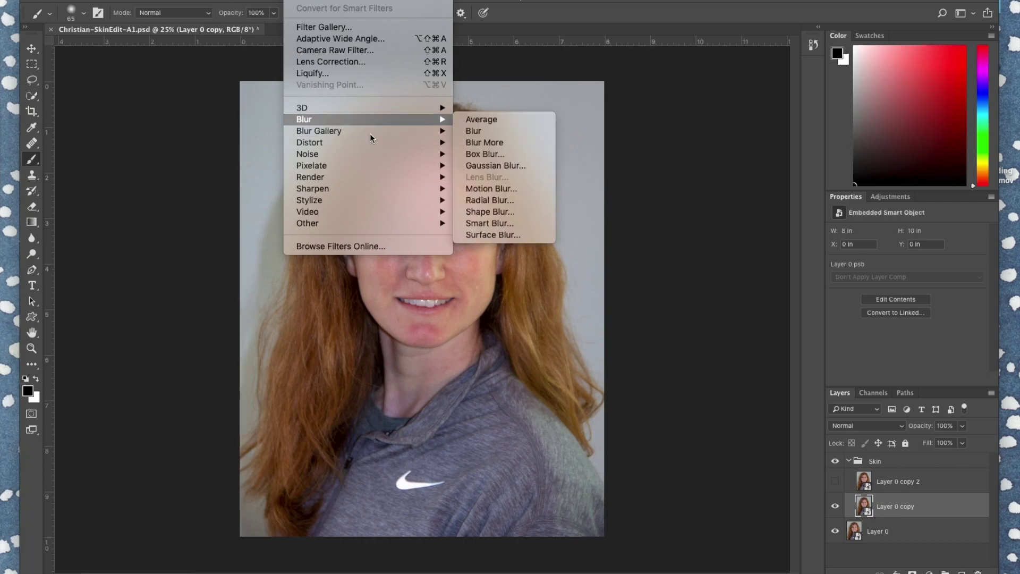
click(470, 235)
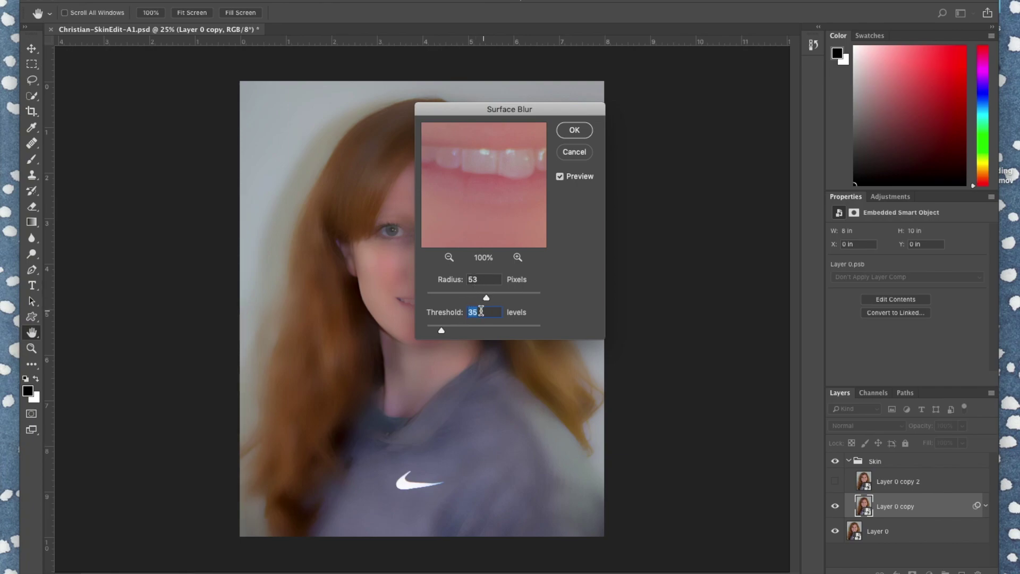
drag(488, 299, 500, 298)
drag(442, 330, 447, 330)
drag(500, 298, 483, 299)
drag(448, 332, 436, 333)
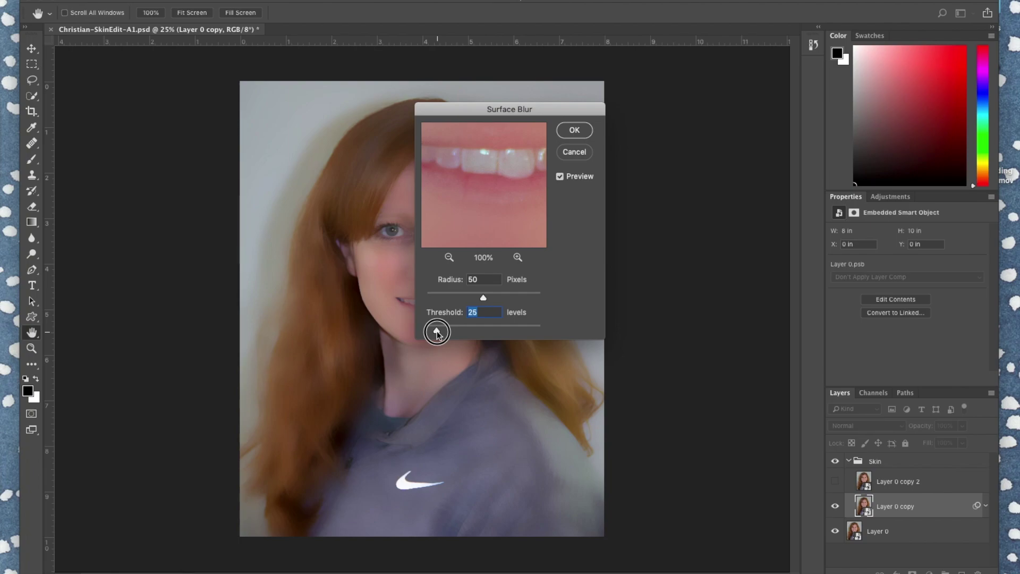
click(576, 130)
key(b)
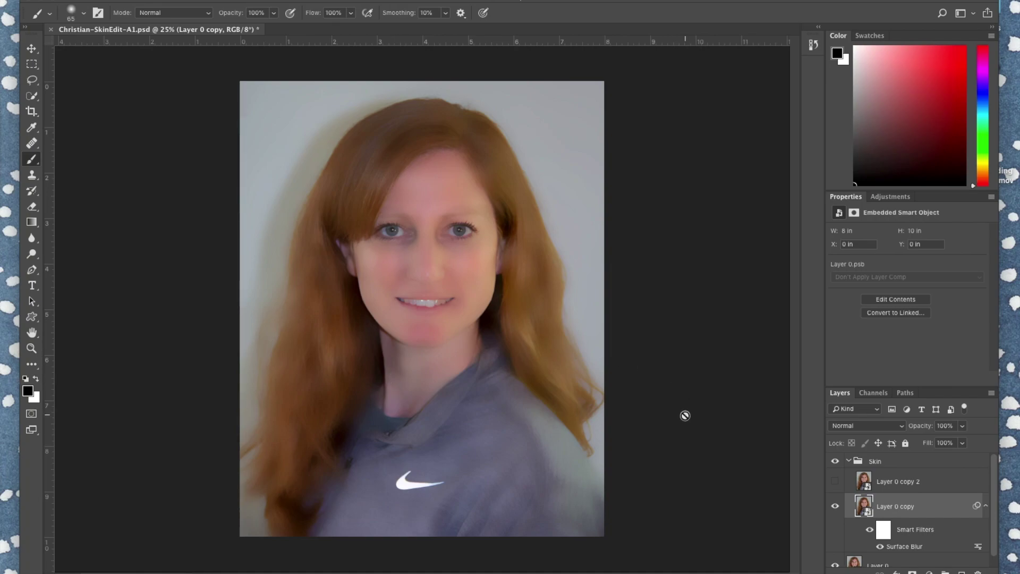
Show Layer 0 copy 2 again and set it to the Linear Light blend mode at 65% opacity
click(835, 484)
click(898, 482)
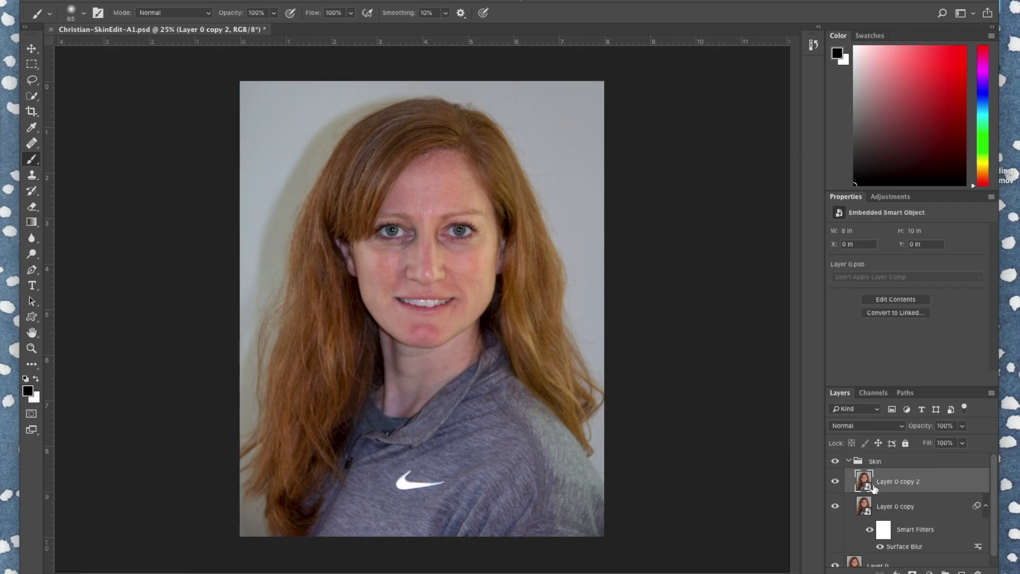
click(904, 426)
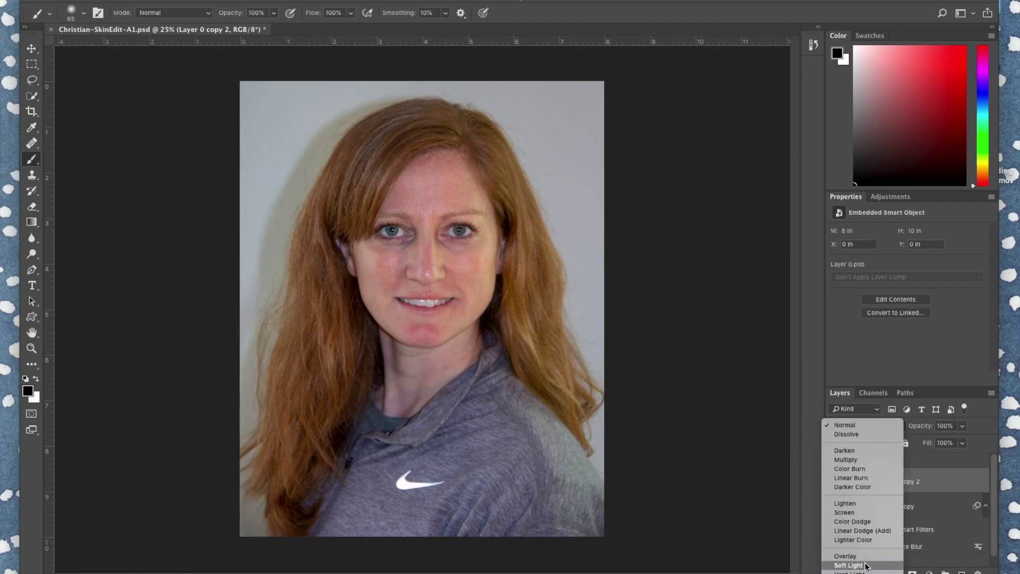
scroll(866, 566, down, 3)
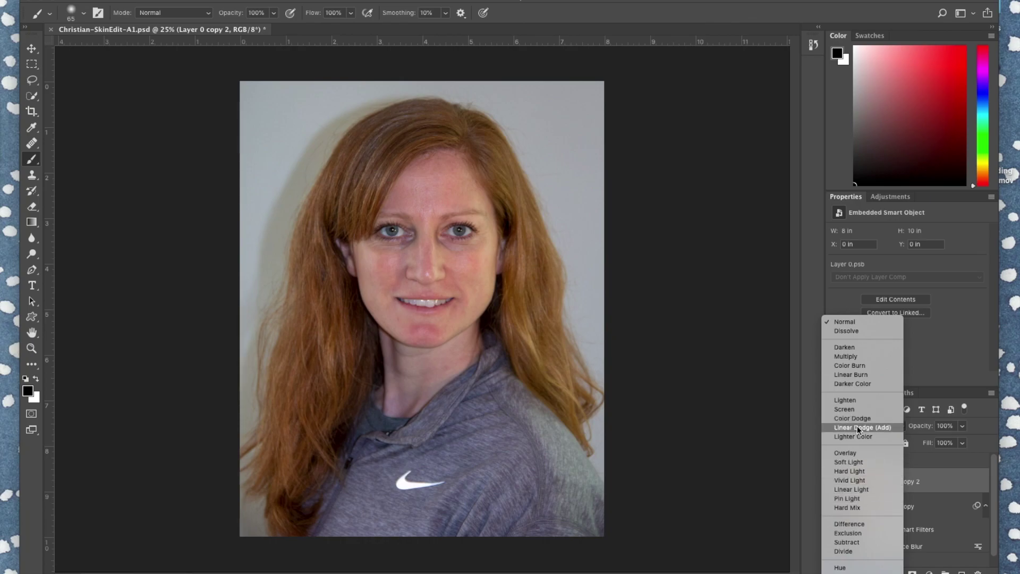
click(869, 489)
click(961, 425)
drag(964, 440, 944, 445)
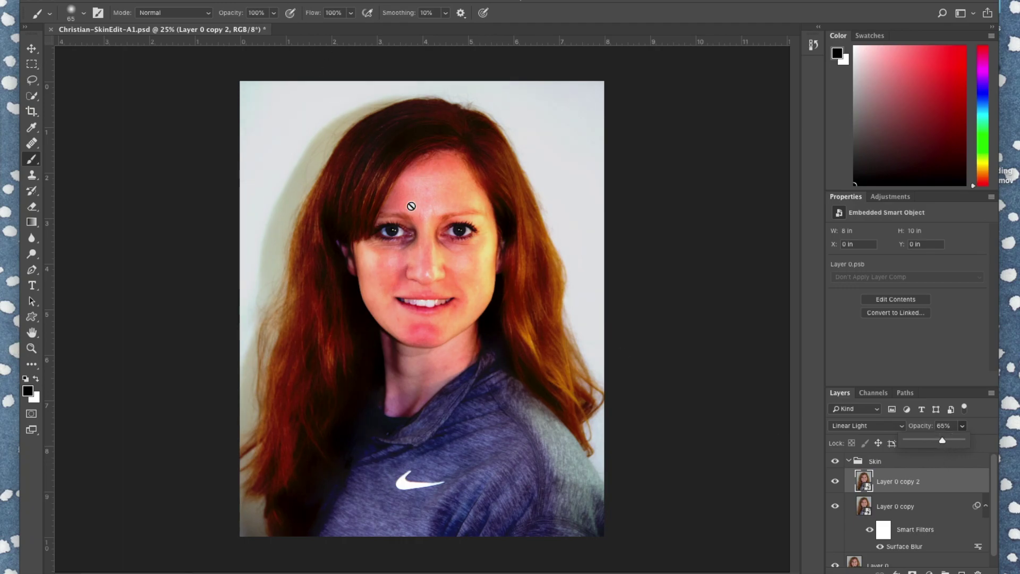
Apply a High Pass filter with a radius of 1.8 pixels to Layer 0 copy 2
click(297, 0)
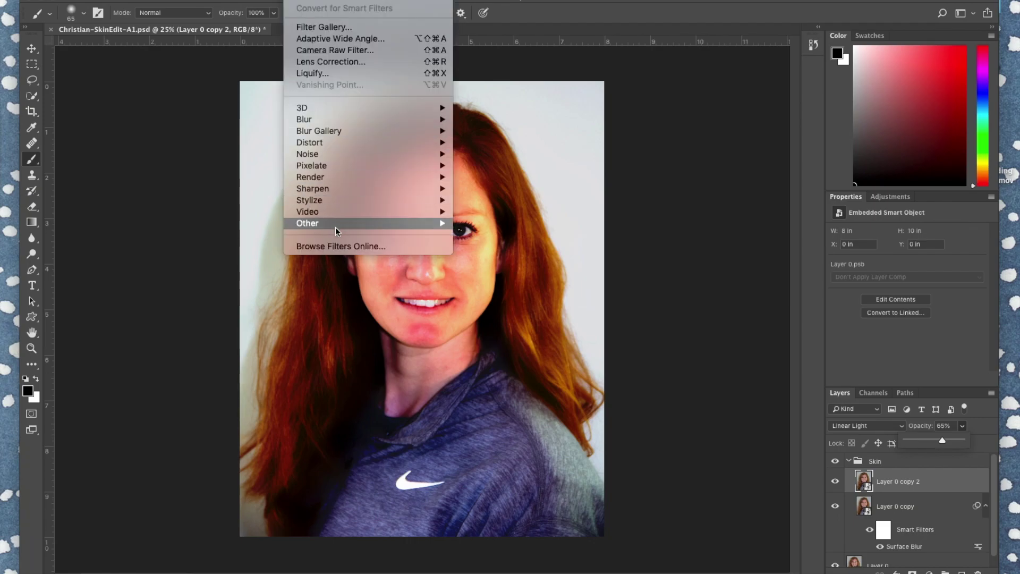
mouse_move(337, 226)
click(481, 235)
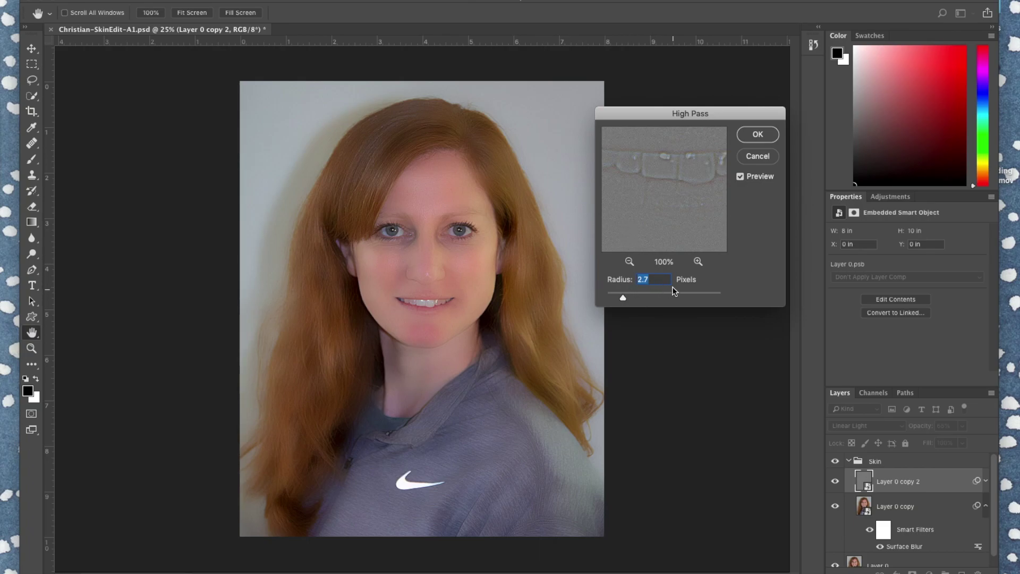
drag(619, 299, 618, 301)
click(629, 261)
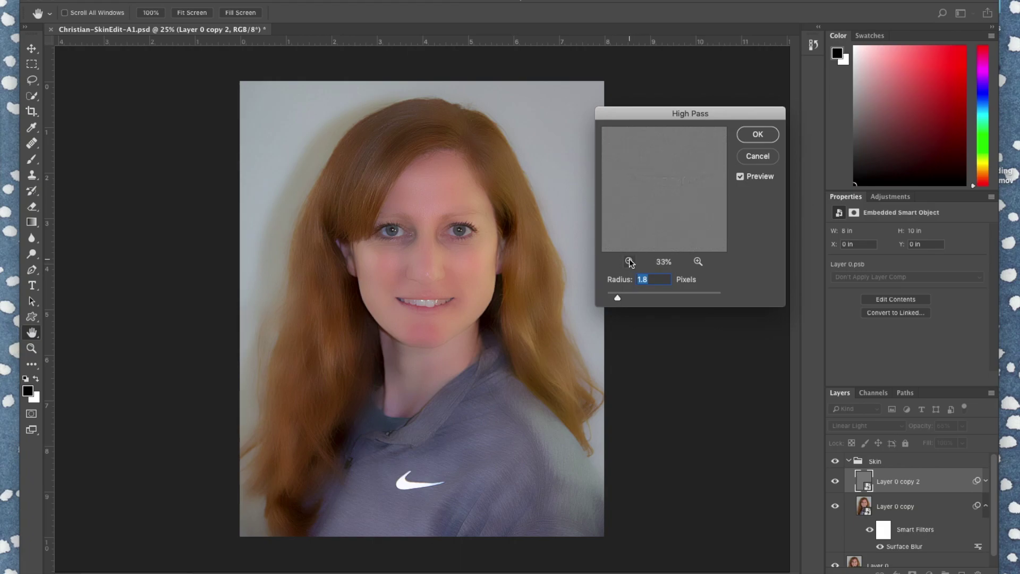
click(629, 261)
drag(646, 187, 636, 210)
click(760, 135)
key(b)
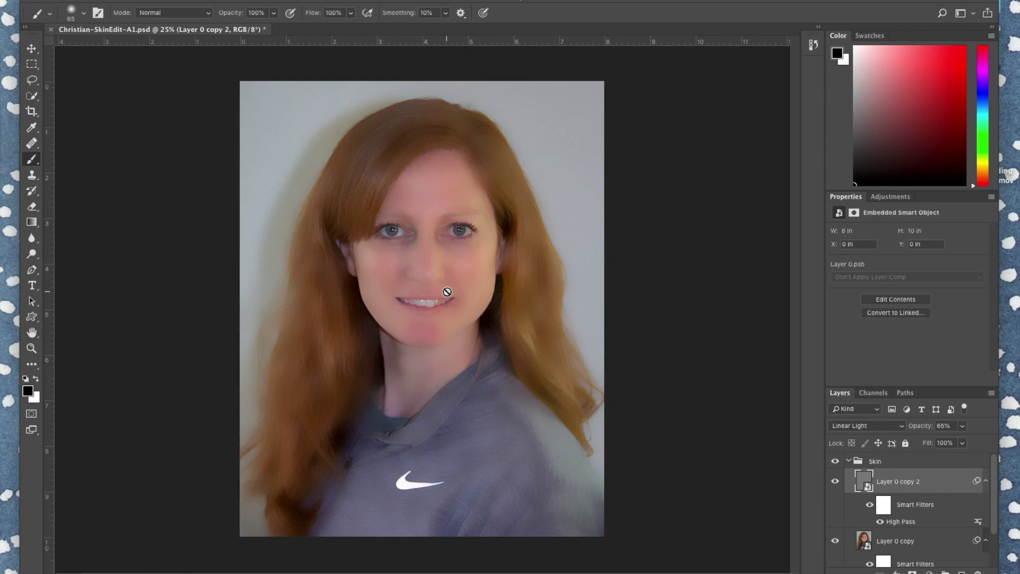
Add a layer mask to the Skin group that hides all of its contents
click(882, 464)
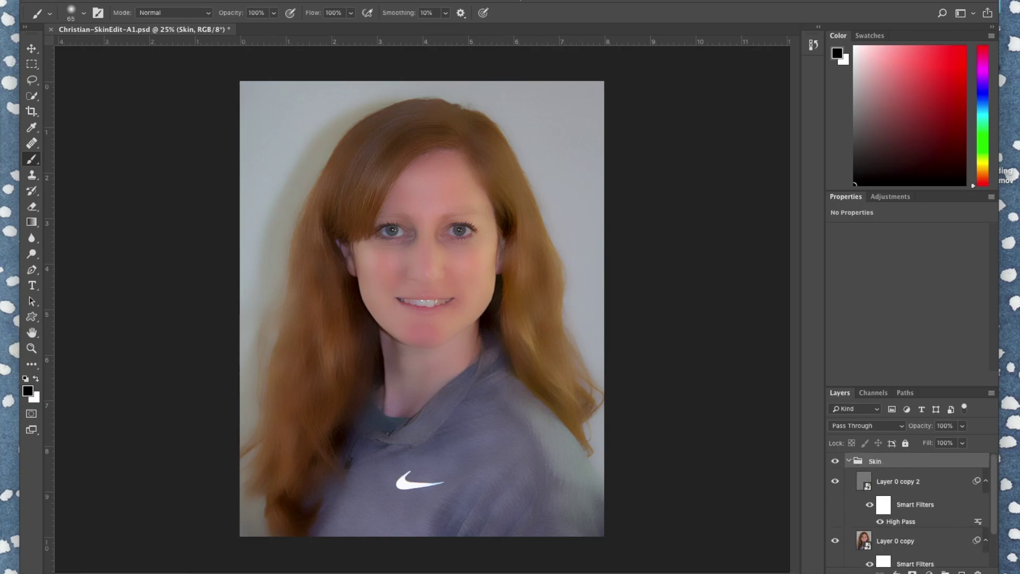
click(202, 0)
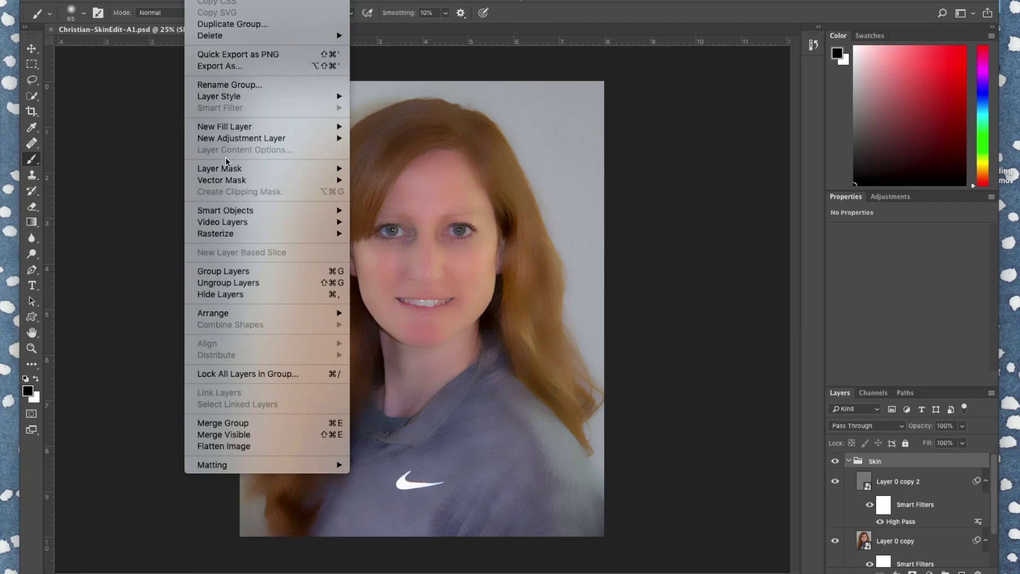
mouse_move(228, 170)
click(375, 184)
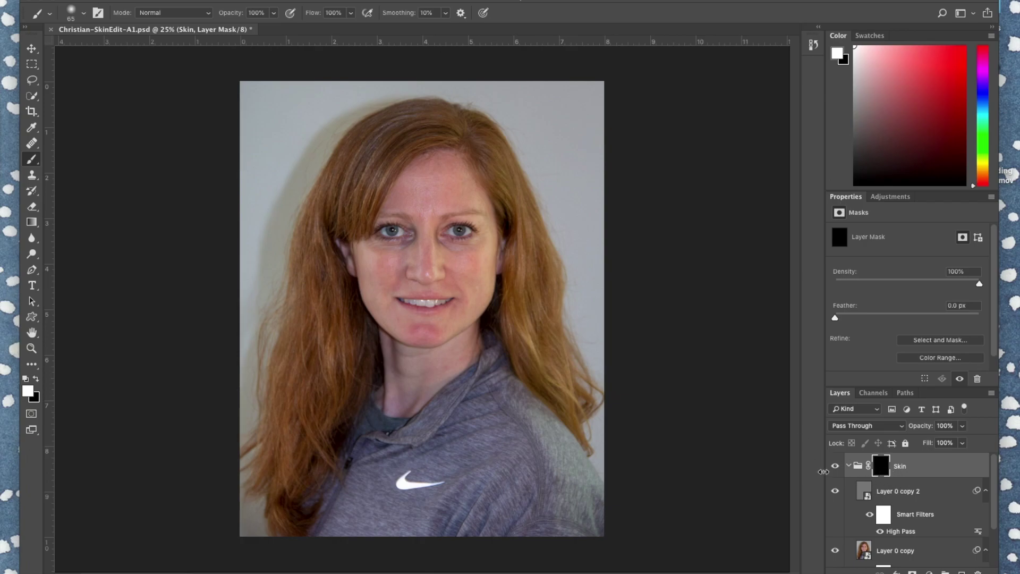
Display the Skin Mask channel as a red overlay on the portrait
click(880, 393)
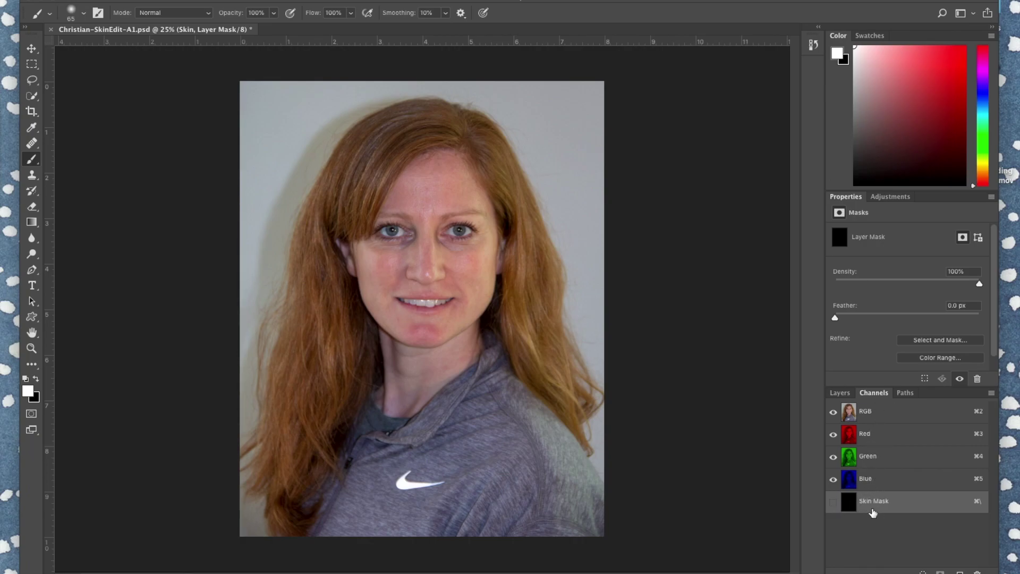
click(833, 502)
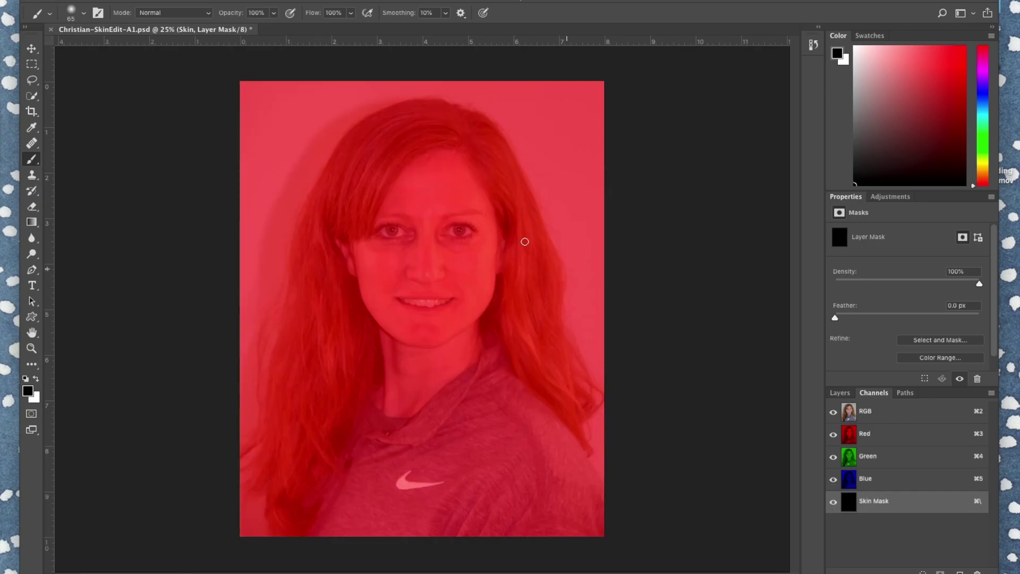
scroll(414, 297, up, 6)
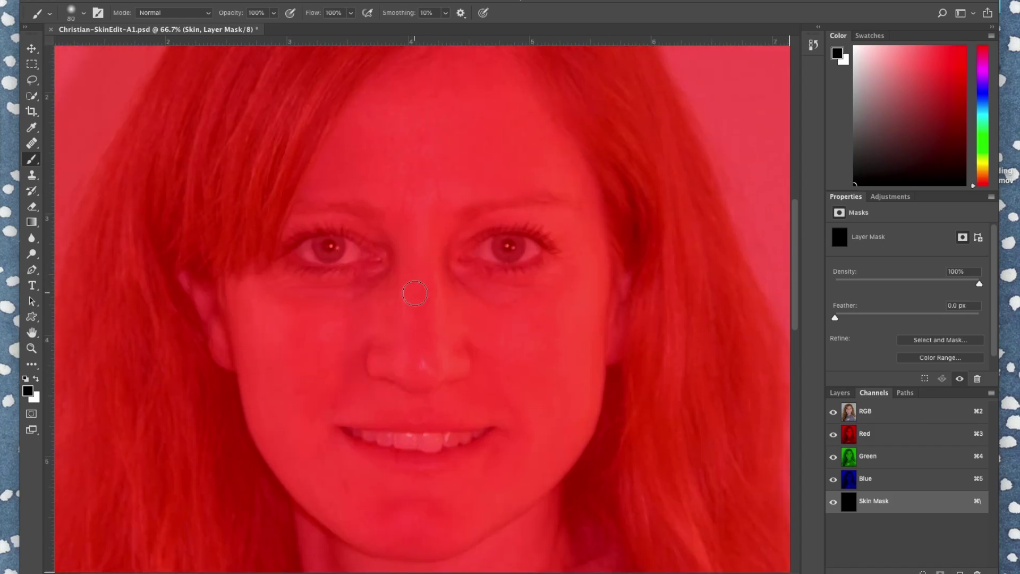
Set the brush size to 150 px and slightly raise its hardness for painting on the mask
key(bracketleft)
key(bracketleft)
key(bracketleft)
key(bracketright)
key(bracketright)
key(bracketright)
key(bracketright)
click(84, 13)
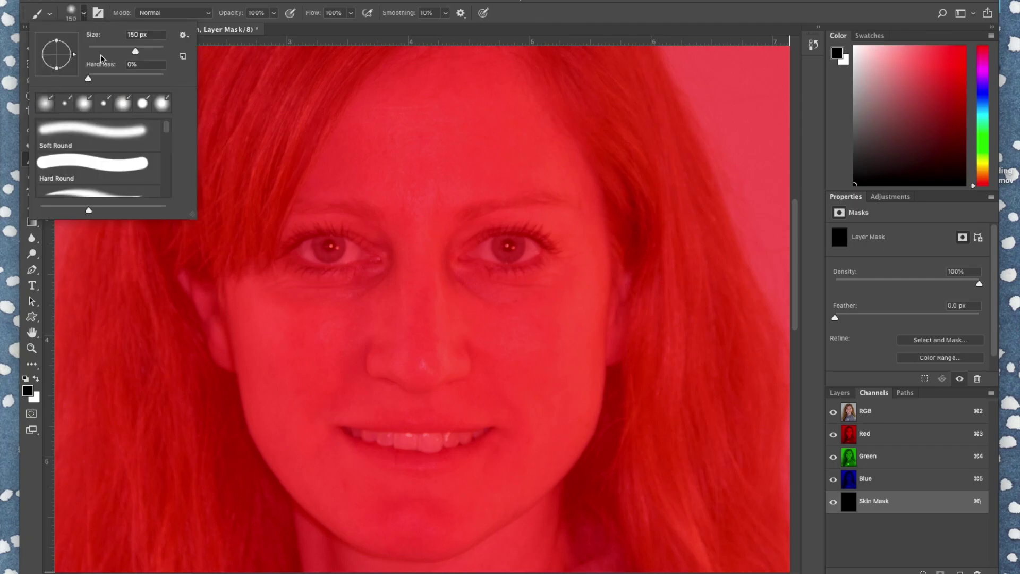
click(104, 79)
click(105, 78)
drag(105, 78, 96, 78)
click(413, 170)
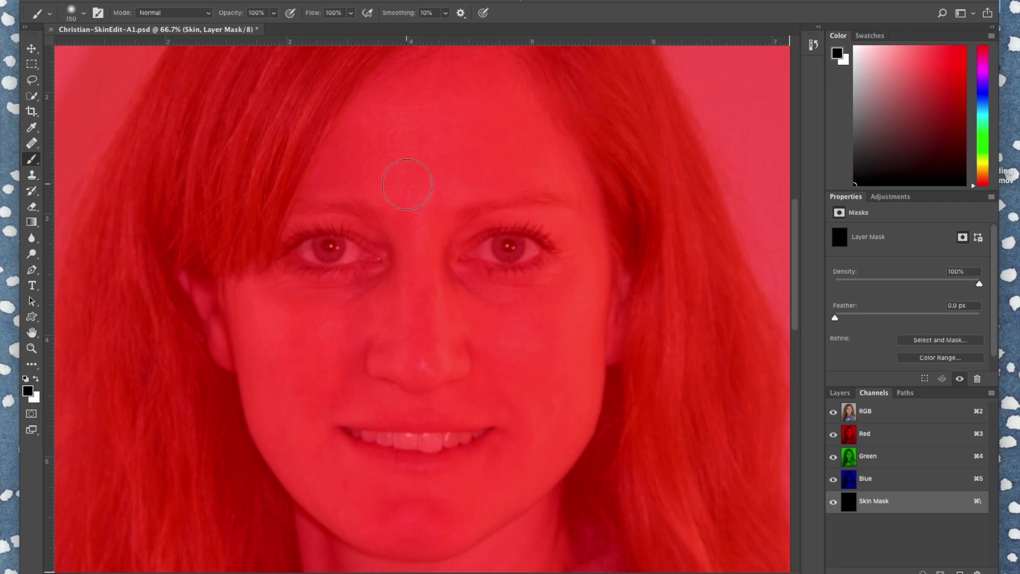
Paint the forehead skin white on the Skin group's mask down to the eyebrows, and reduce the brush size to 125 px
key(x)
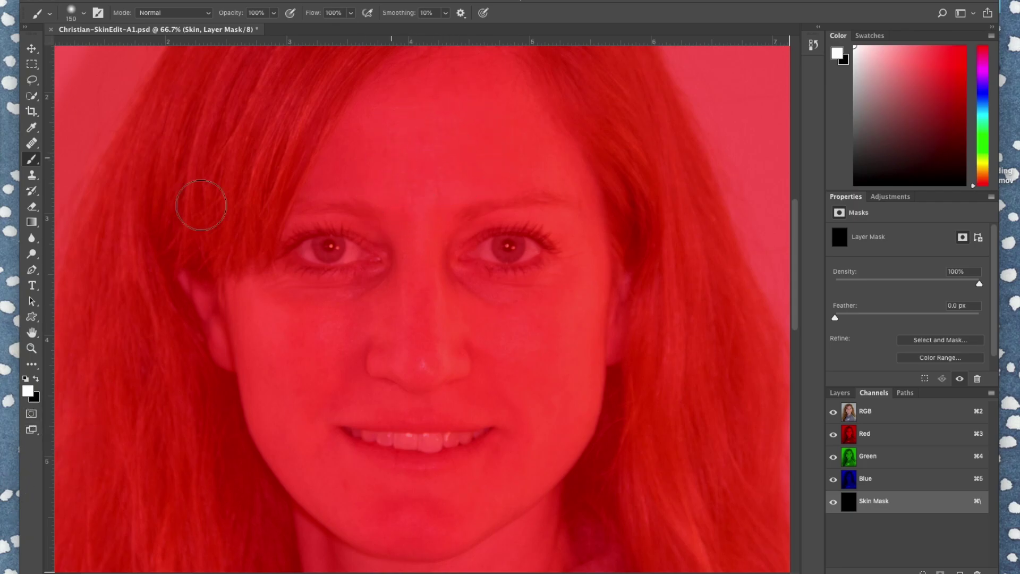
key(x)
key(x)
key(x)
key(x)
mouse_move(415, 171)
mouse_down()
mouse_move(334, 169)
mouse_move(426, 91)
mouse_move(380, 126)
mouse_move(378, 109)
mouse_move(464, 95)
mouse_move(483, 105)
mouse_move(468, 91)
mouse_move(504, 99)
mouse_move(557, 168)
mouse_move(440, 182)
mouse_move(412, 165)
mouse_move(483, 131)
mouse_move(424, 142)
mouse_move(503, 130)
mouse_move(374, 170)
mouse_move(395, 165)
mouse_move(383, 170)
mouse_move(408, 201)
mouse_up()
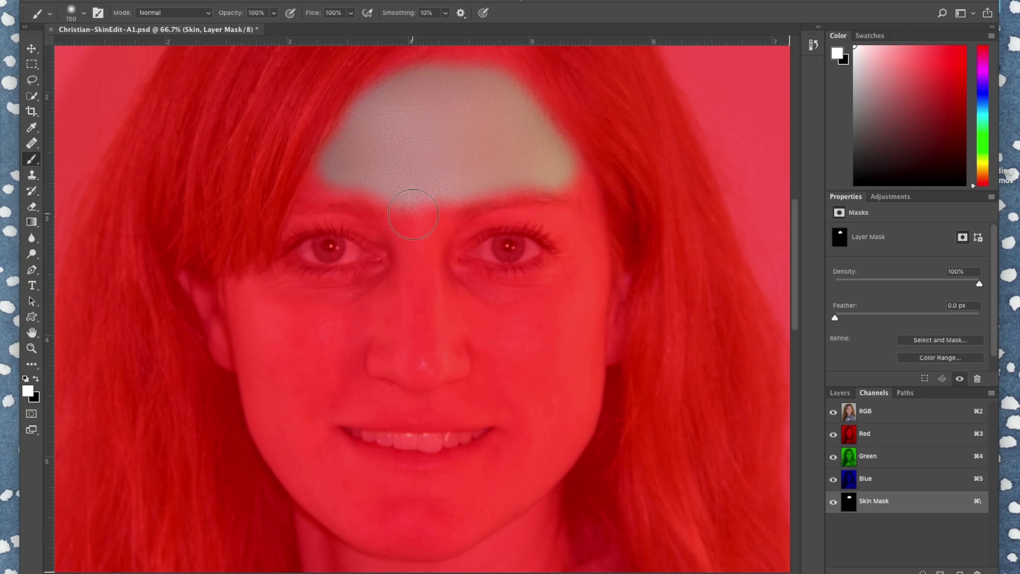
key(bracketleft)
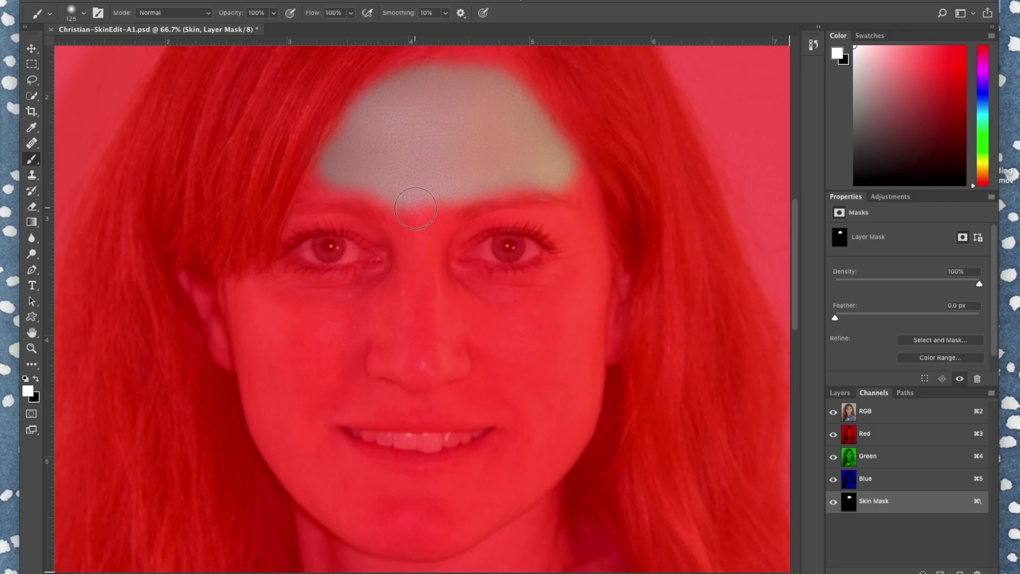
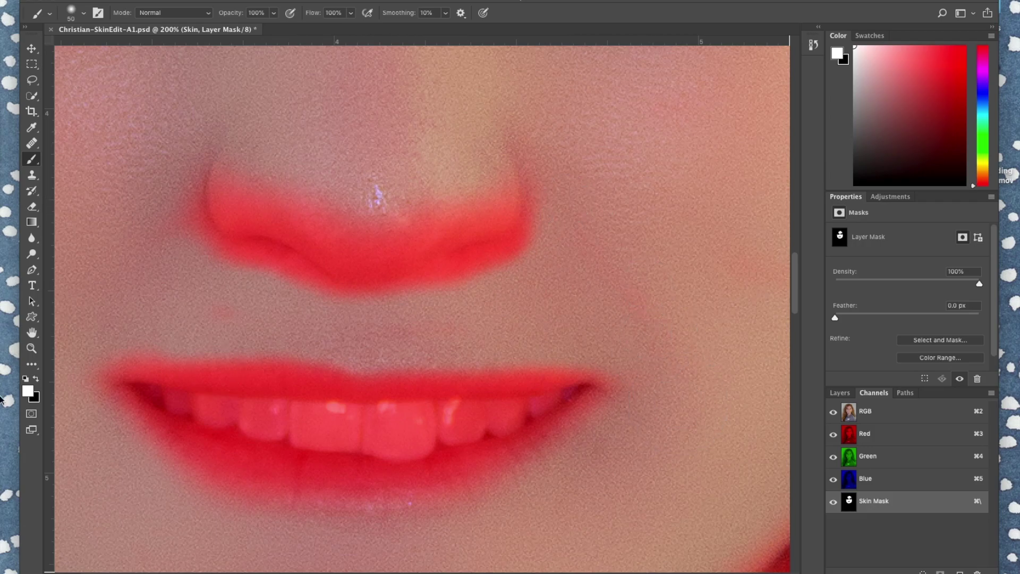
Paint black over the lower lip on the Skin group's mask, along its bottom edge and up toward the mouth corner
mouse_move(227, 467)
mouse_down()
mouse_move(258, 449)
mouse_move(340, 472)
mouse_move(278, 465)
mouse_move(349, 477)
mouse_move(458, 462)
mouse_up()
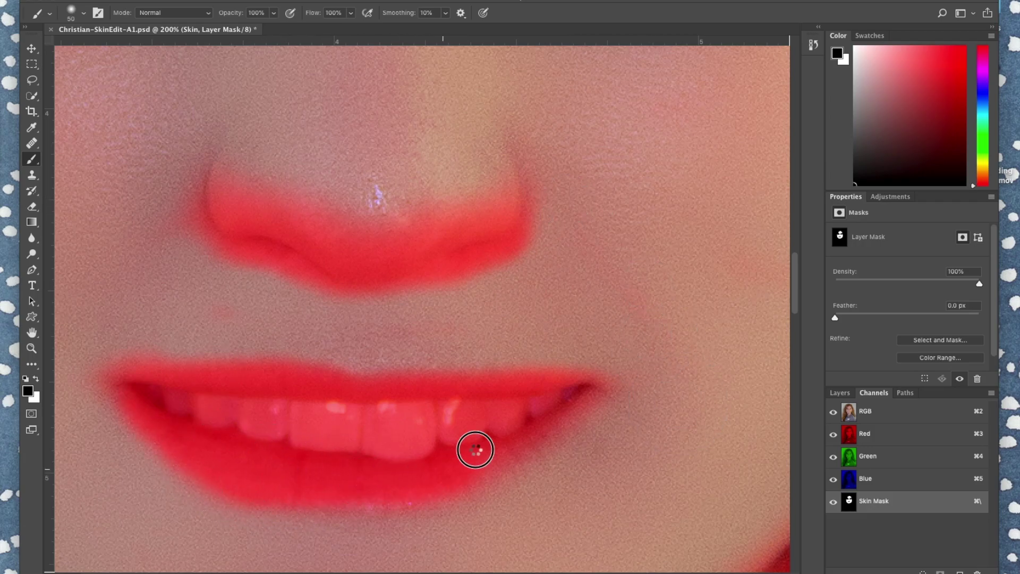
drag(489, 428, 489, 433)
Reveal the temple skin beside the right-hand eye with white on the mask, and clean up the eye area's outer edge with black
key(x)
mouse_move(468, 305)
mouse_down()
mouse_move(444, 318)
mouse_move(474, 255)
mouse_move(430, 64)
mouse_move(417, 294)
mouse_move(538, 448)
mouse_up()
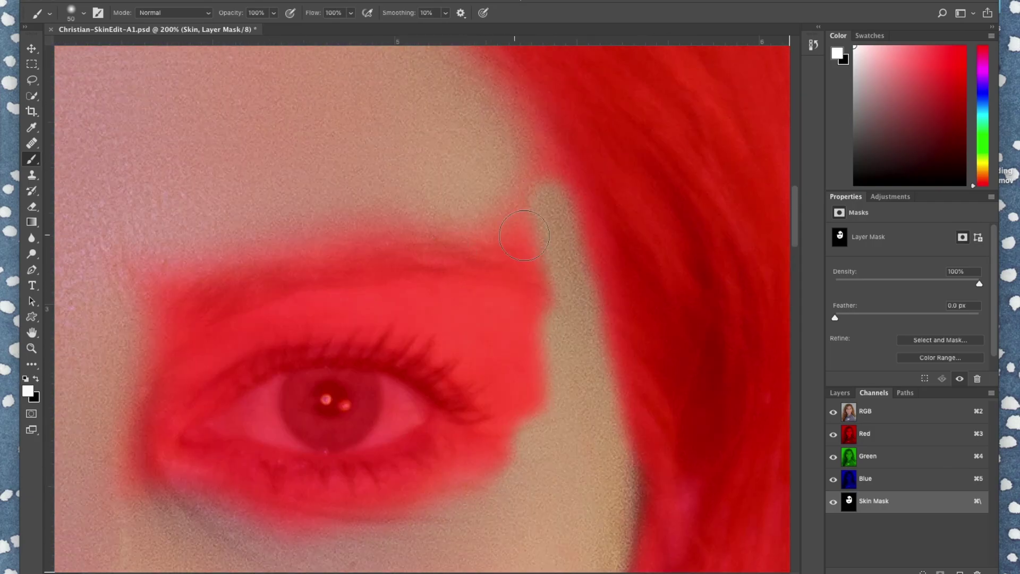
key(x)
drag(547, 271, 450, 481)
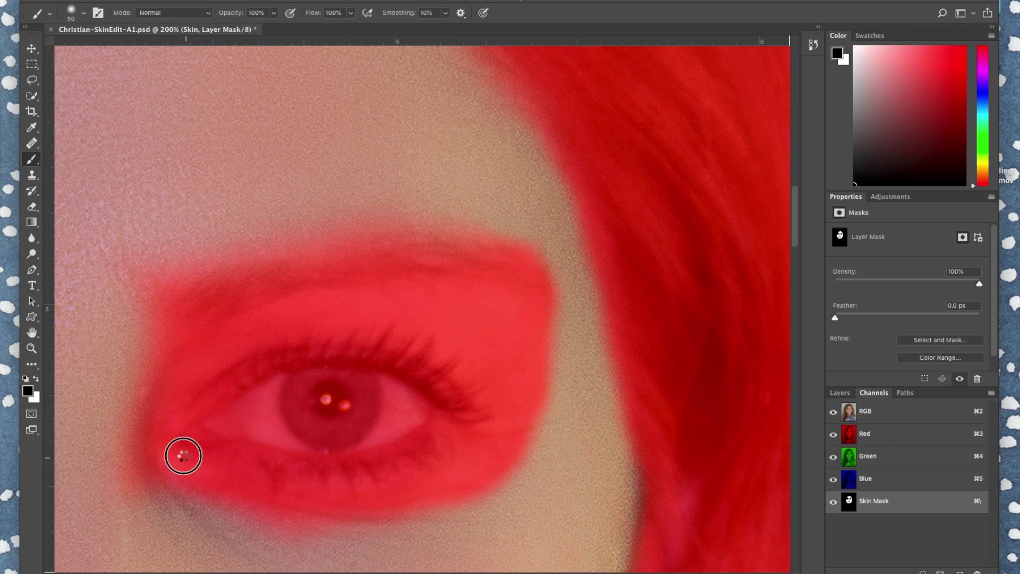
Paint the strip of skin between the hair and the left-hand eyebrow white on the Skin group's mask
scroll(274, 374, left, 10)
right_click(273, 375)
key(x)
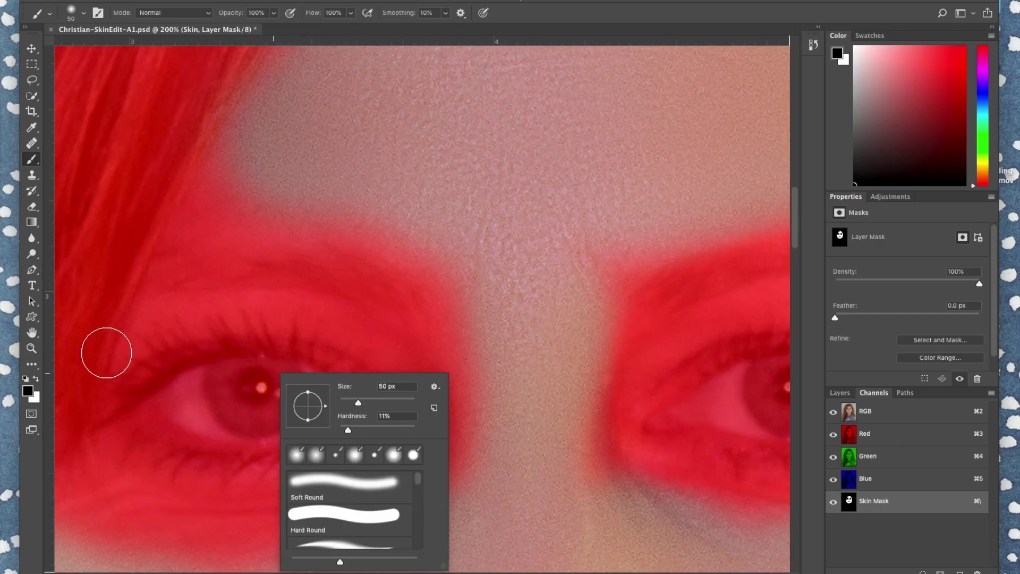
drag(214, 221, 292, 205)
scroll(387, 508, down, 5)
scroll(386, 507, left, 2)
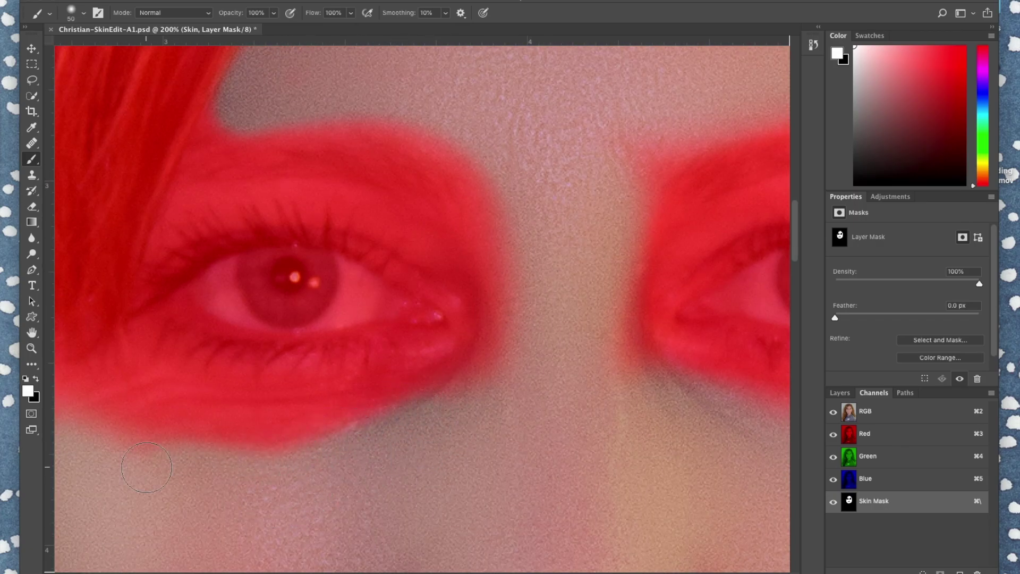
Fit the whole portrait in view, hide the Skin Mask overlay and return to the layer list
key(super+0)
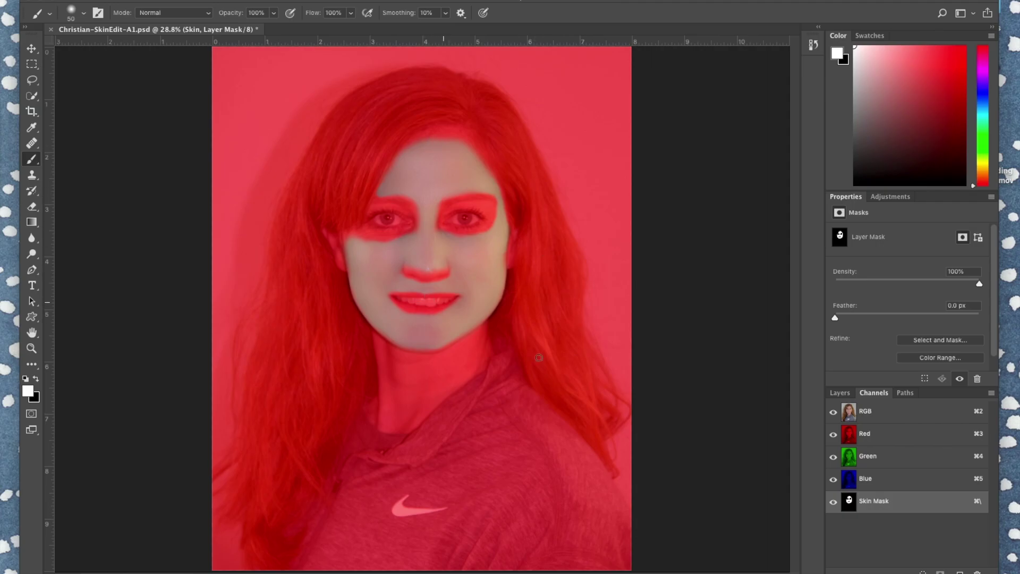
click(833, 502)
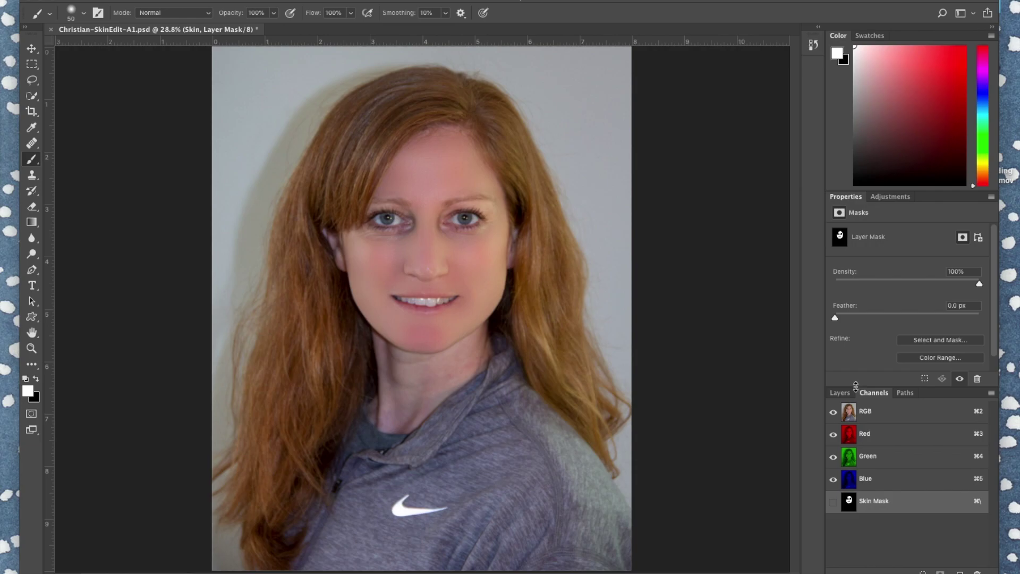
click(841, 393)
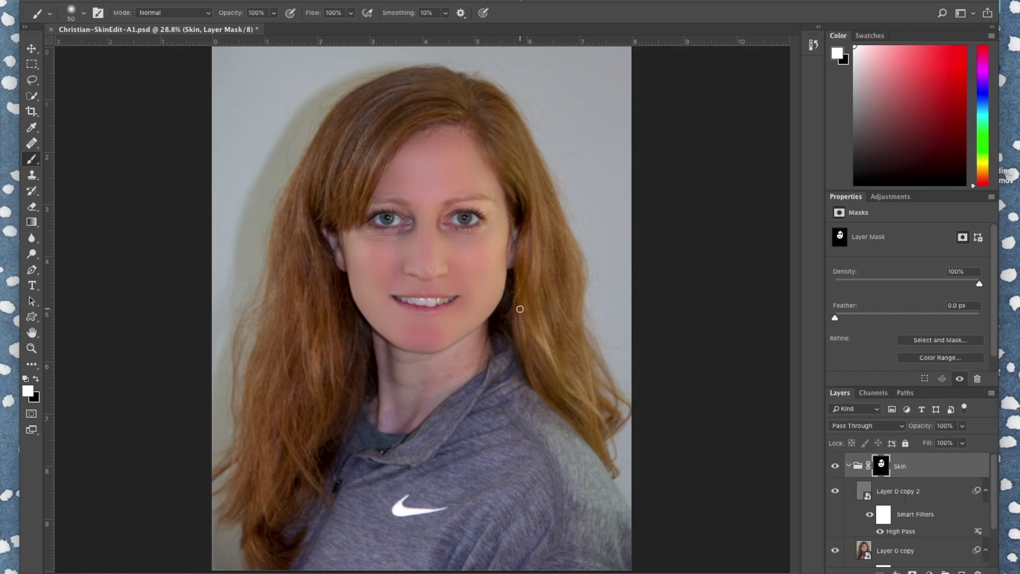
Lower the Skin group's opacity to 42% to make the skin smoothing more subtle
key(ctrl+plus)
key(ctrl+plus)
key(ctrl+plus)
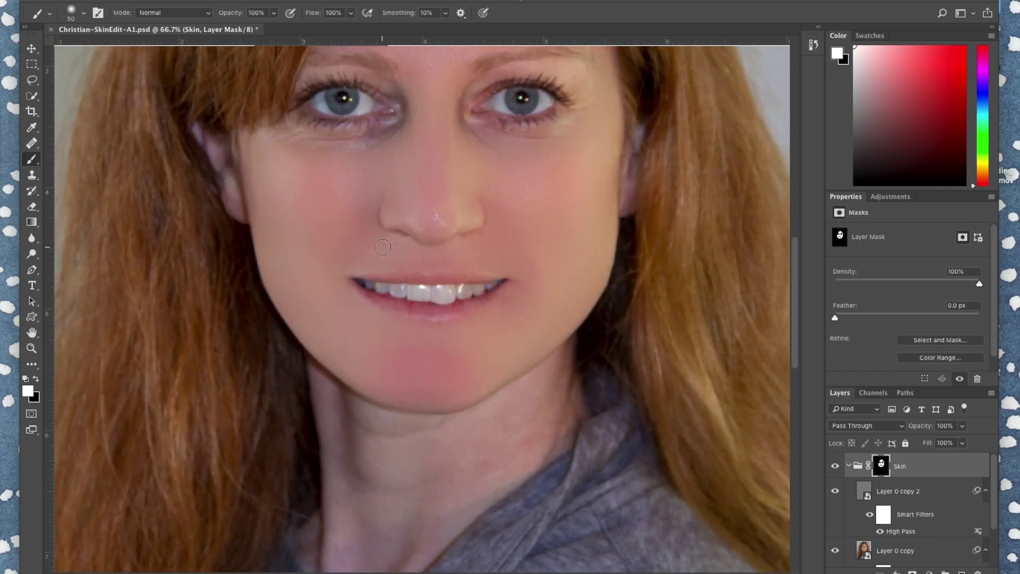
scroll(382, 248, up, 5)
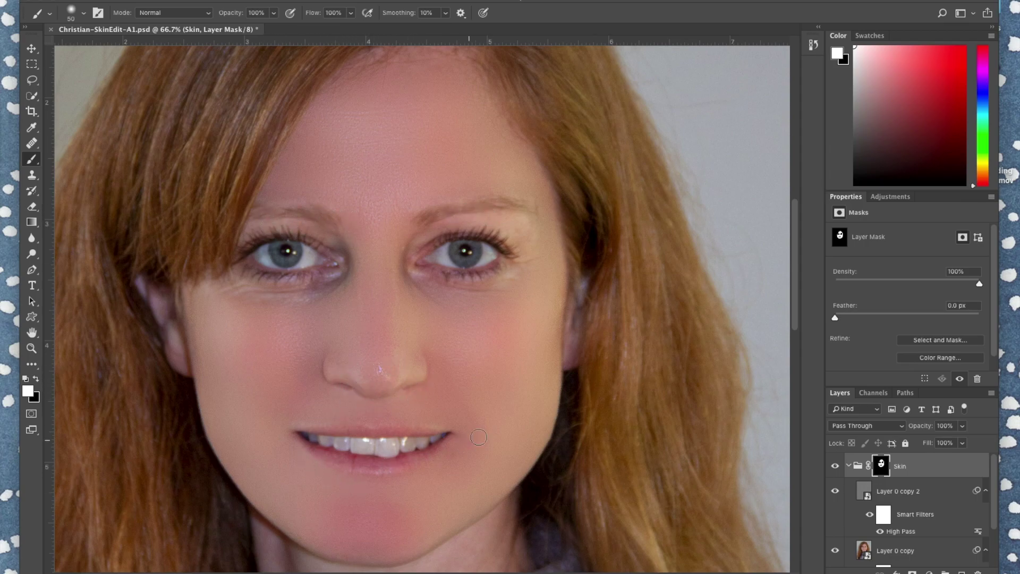
scroll(398, 334, left, 2)
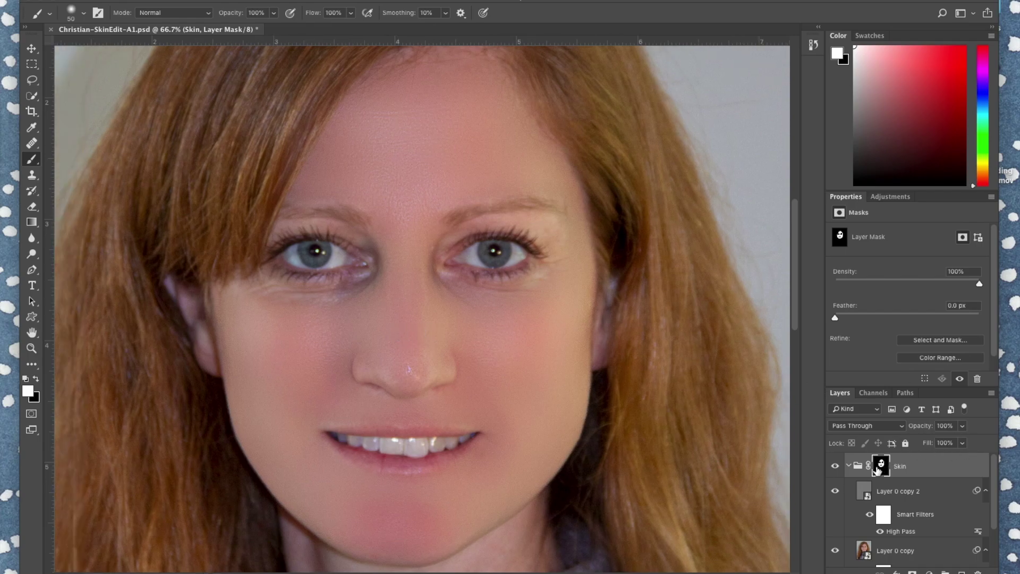
click(965, 430)
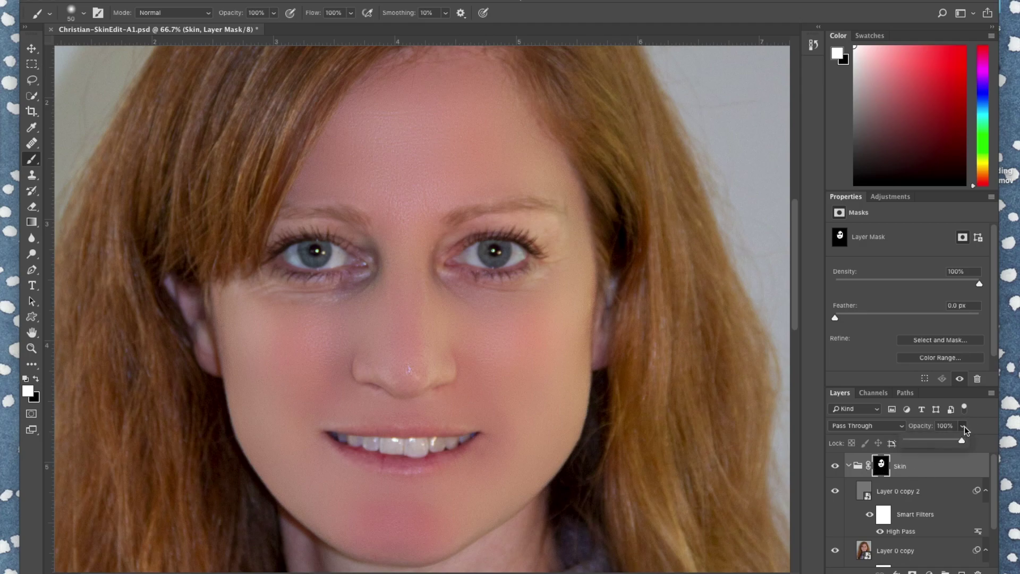
drag(965, 441, 940, 441)
click(940, 441)
drag(940, 441, 936, 445)
drag(937, 442, 929, 440)
scroll(441, 231, down, 5)
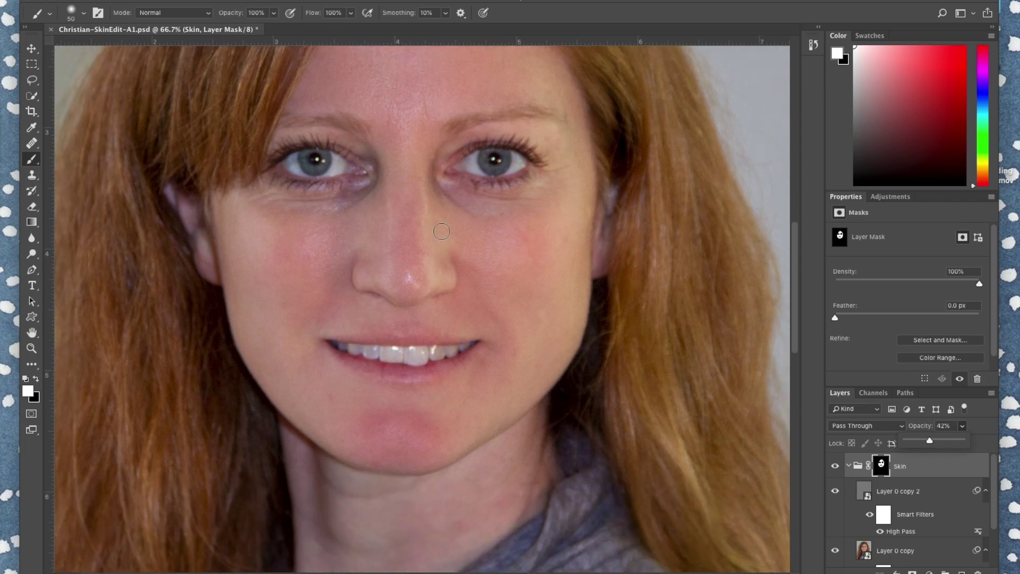
Collapse the Skin group and open the contents of the Layer 0 smart object for editing
click(848, 466)
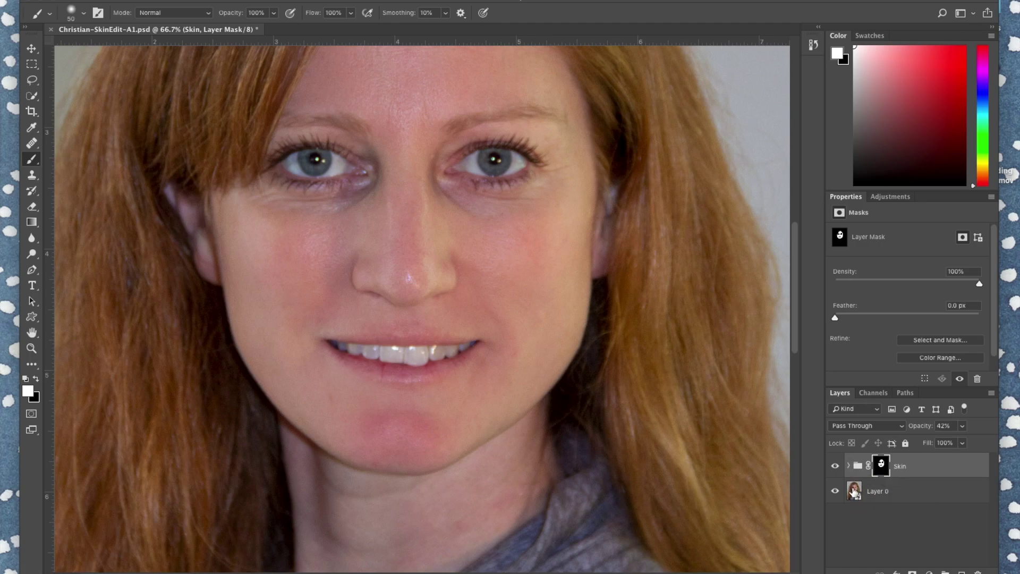
click(854, 492)
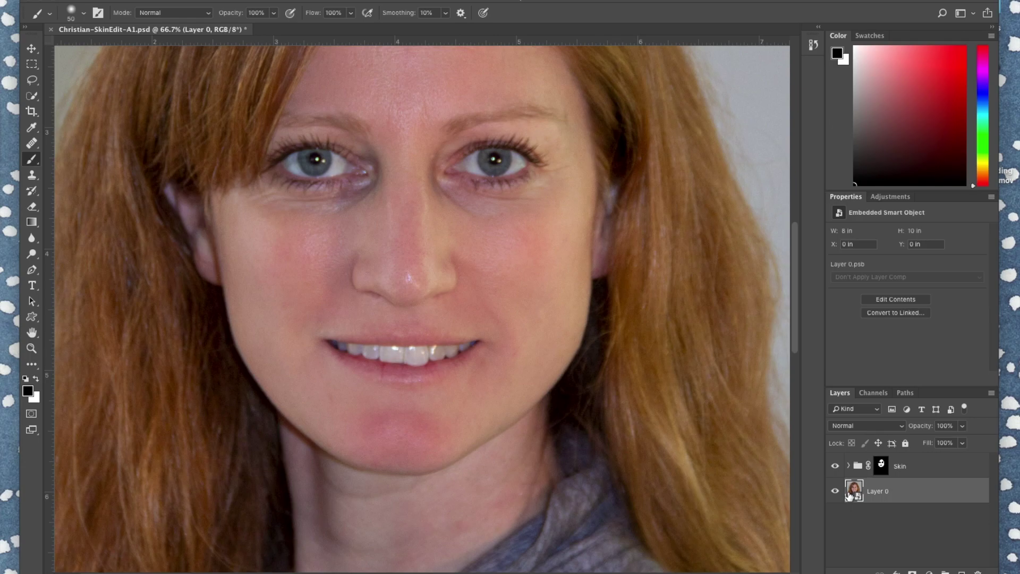
double_click(854, 492)
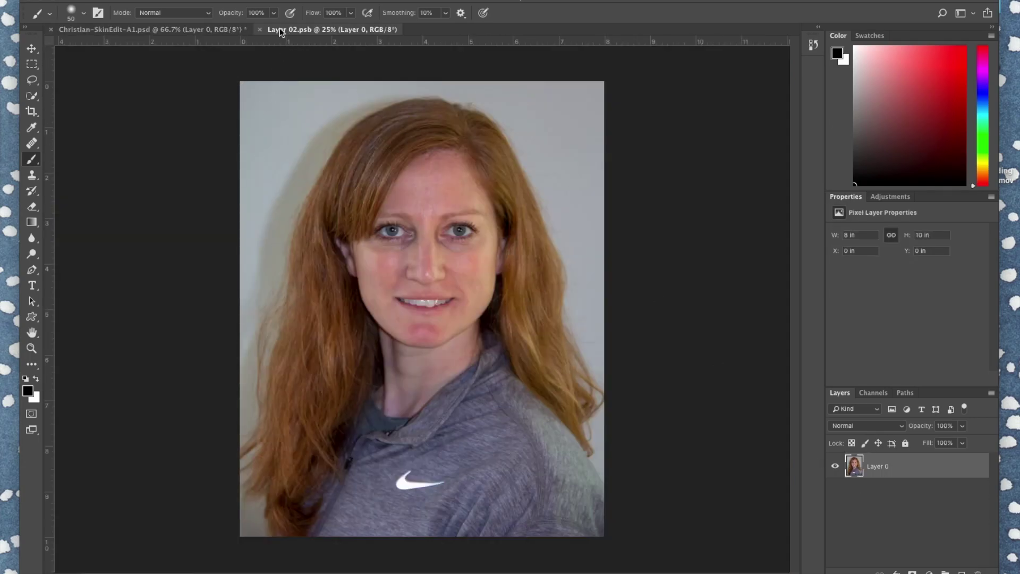
Switch to the Spot Healing Brush at 90 px and heal a spot on the left-hand cheek
scroll(438, 371, up, 5)
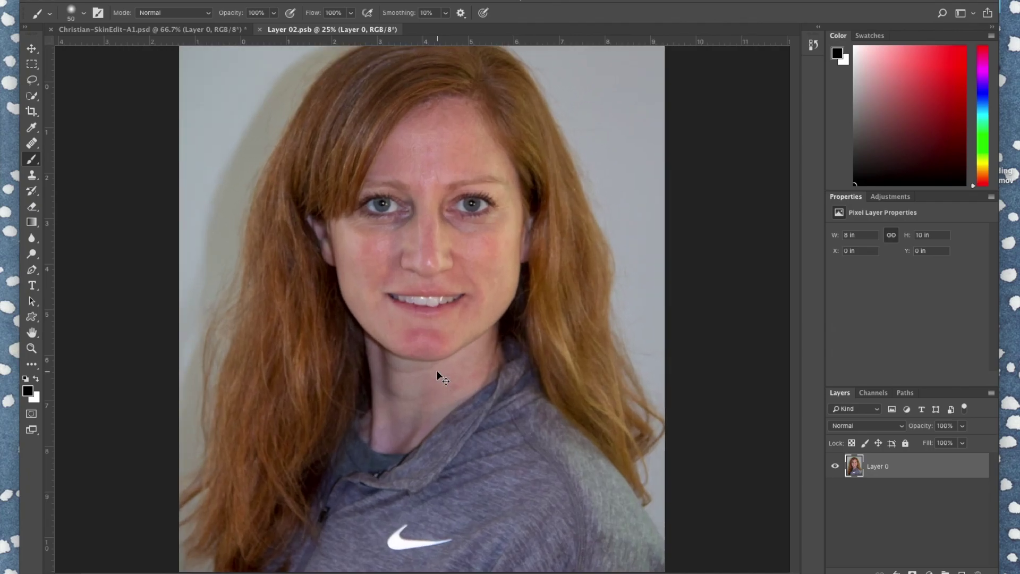
scroll(437, 371, up, 3)
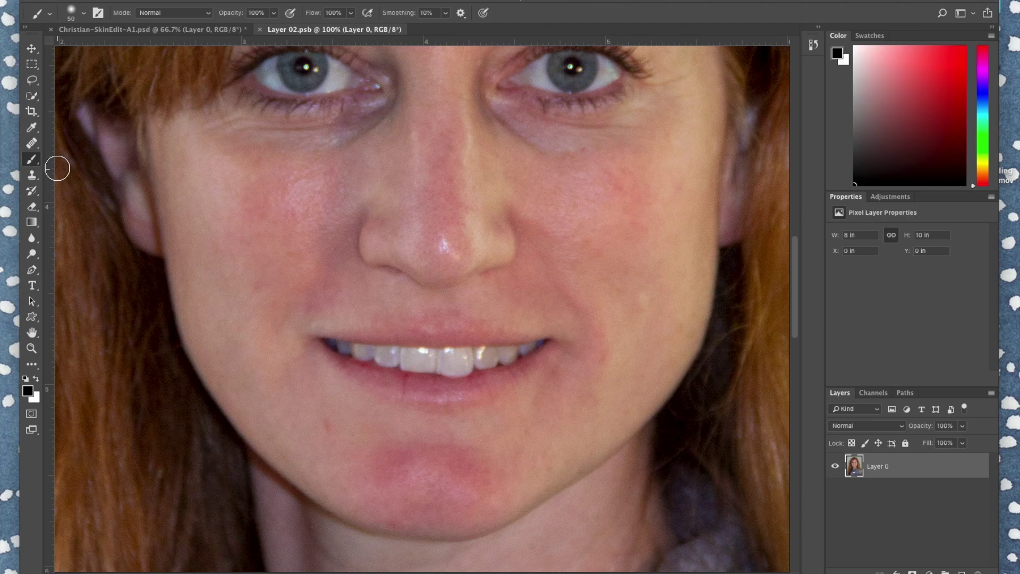
click(35, 144)
click(35, 144)
click(33, 143)
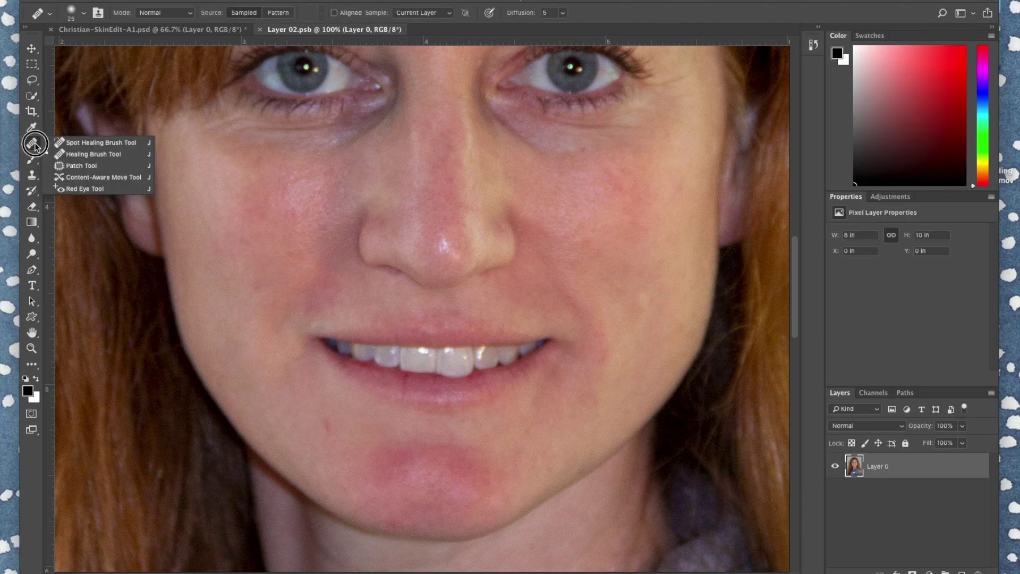
click(88, 145)
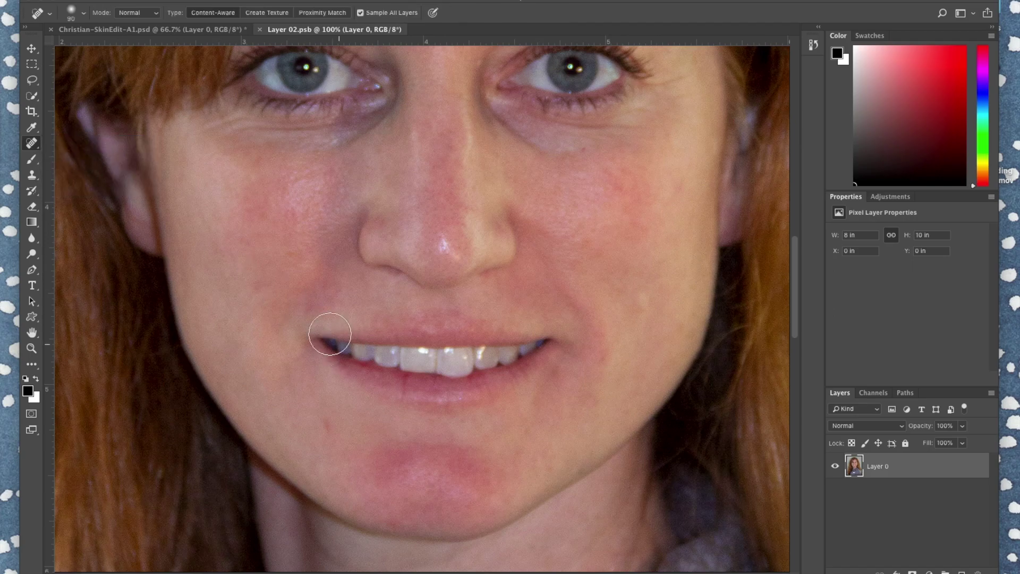
click(88, 15)
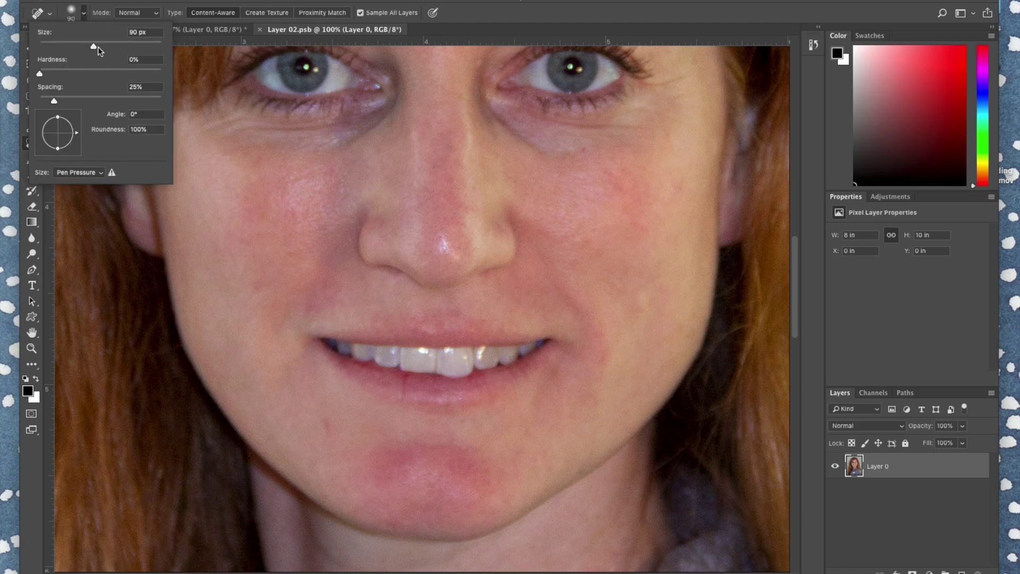
click(258, 192)
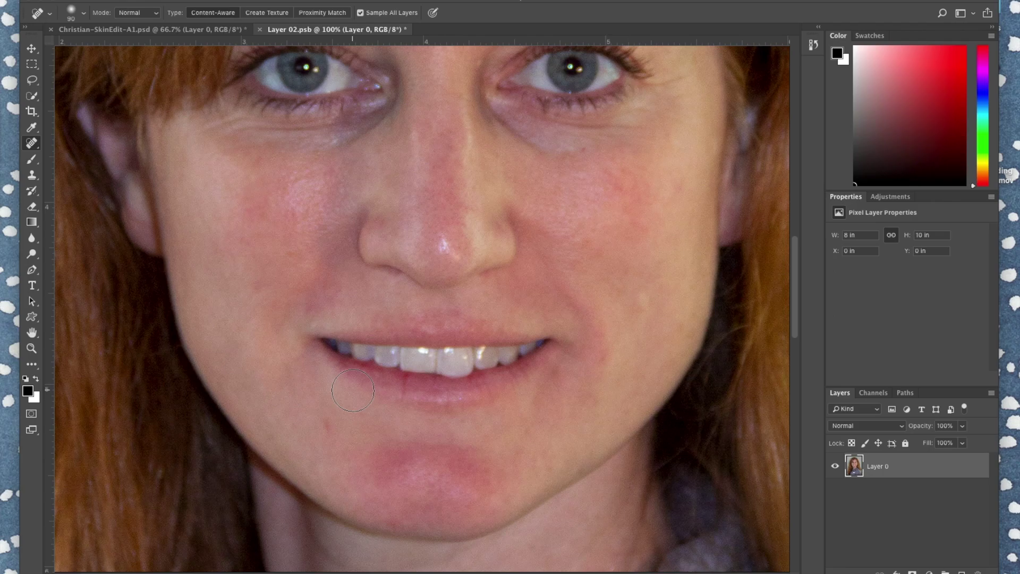
Reduce the Spot Healing Brush to 70 px and heal the blemishes and frown lines between the eyebrows
key(bracketleft)
key(bracketleft)
scroll(471, 440, up, 2)
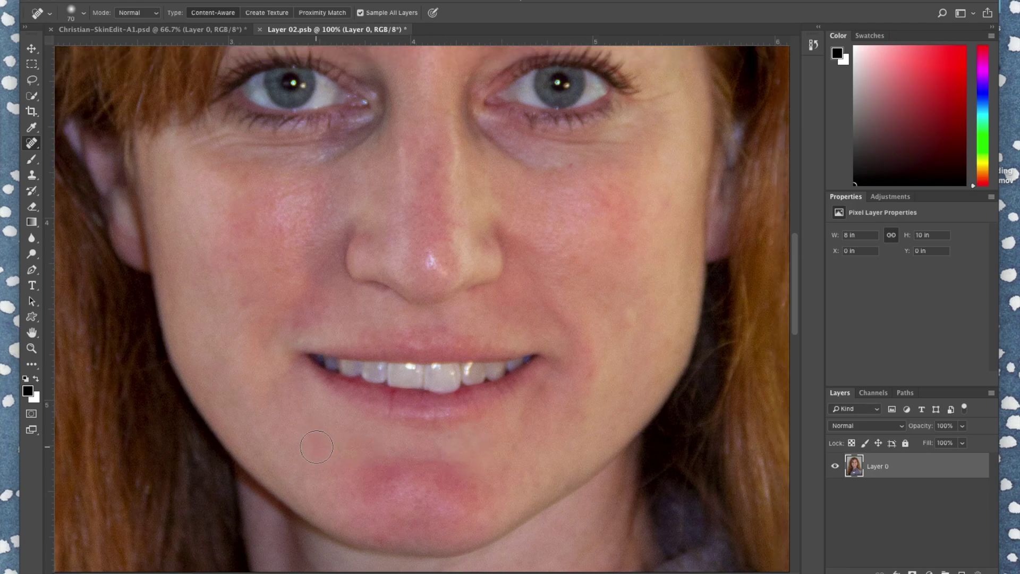
scroll(316, 446, up, 5)
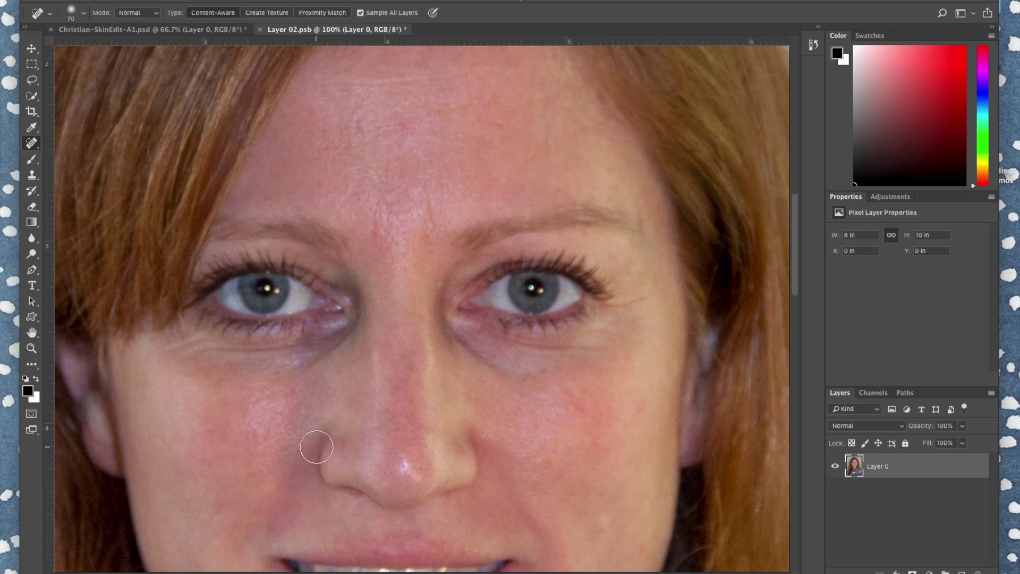
scroll(316, 446, up, 1)
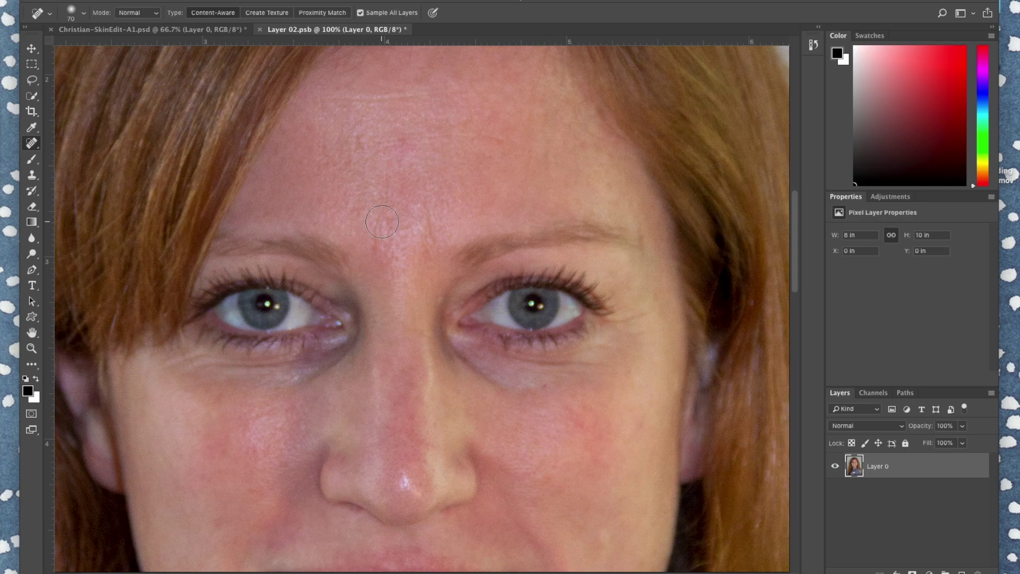
click(429, 219)
click(428, 218)
click(379, 231)
click(383, 219)
click(429, 242)
scroll(429, 214, up, 1)
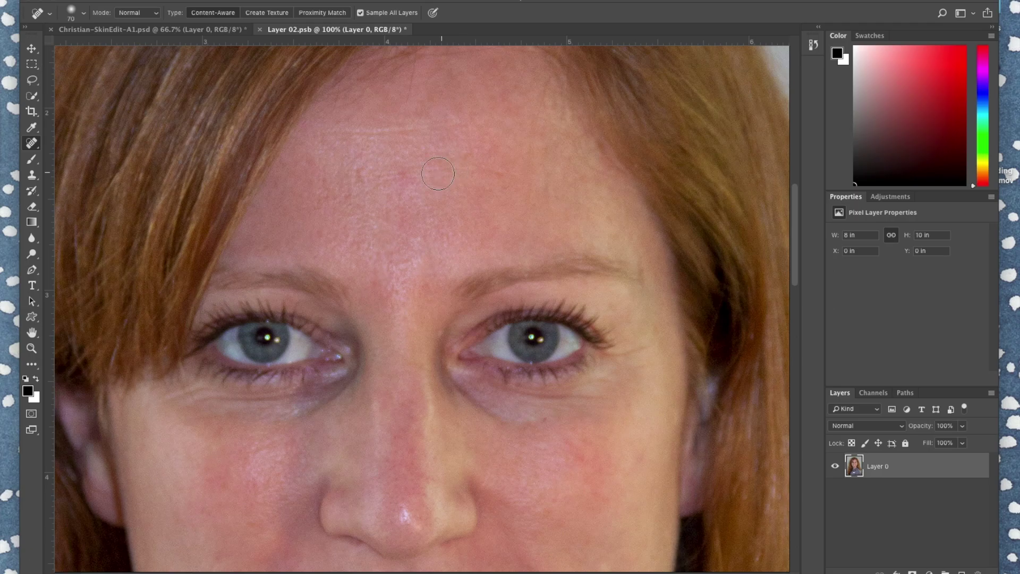
Enlarge the Spot Healing Brush to 90 px and heal the spots and horizontal wrinkle lines across the forehead
key(bracketright)
key(bracketright)
click(373, 174)
click(403, 173)
drag(341, 137, 463, 127)
drag(455, 171, 361, 172)
Heal the blemishes on both cheeks and below the eyes with the Spot Healing Brush
scroll(434, 164, down, 5)
scroll(434, 164, down, 4)
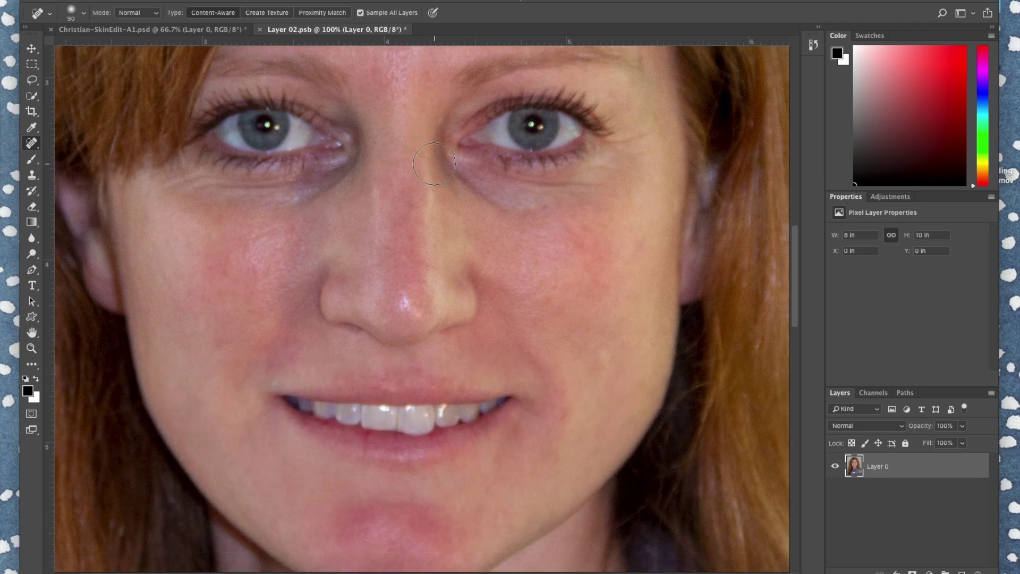
mouse_move(329, 193)
mouse_down()
mouse_move(274, 210)
mouse_move(168, 204)
mouse_up()
click(583, 252)
click(545, 211)
click(637, 249)
click(222, 343)
Switch to the Healing Brush and set its brush to 80 px with 0% hardness
click(32, 143)
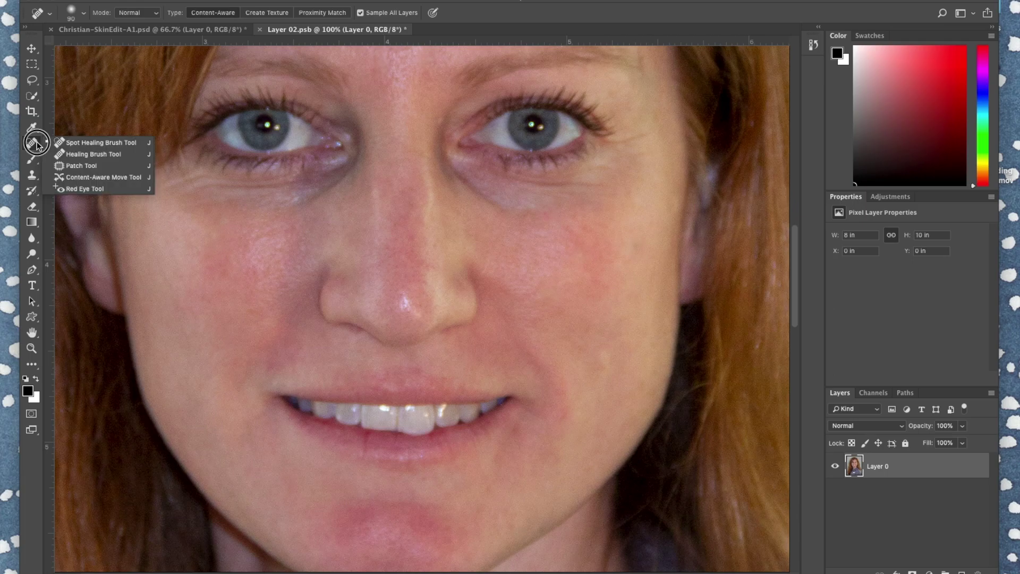
click(66, 155)
click(277, 266)
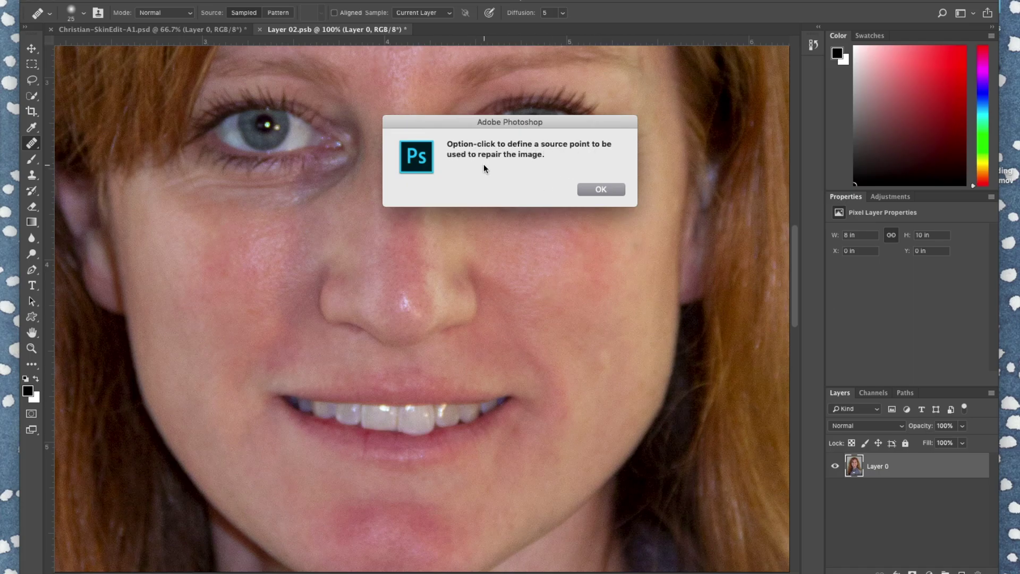
click(603, 190)
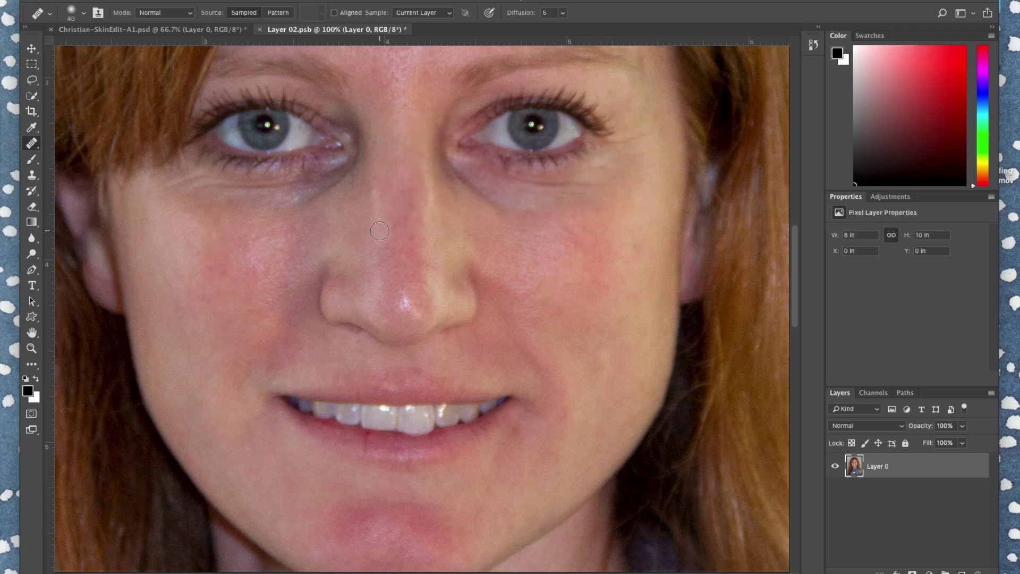
key(bracketright)
click(85, 14)
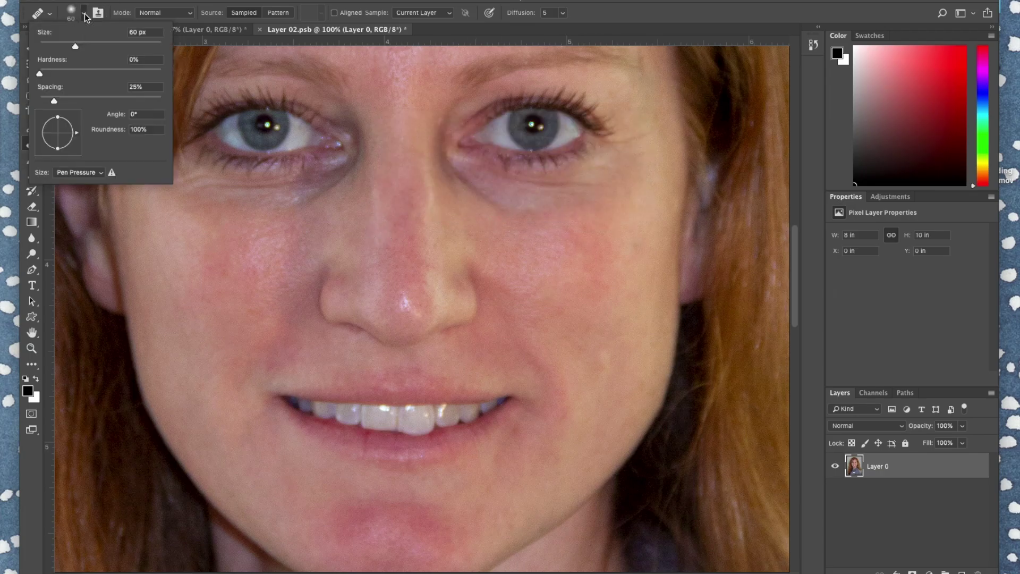
click(39, 73)
key(Return)
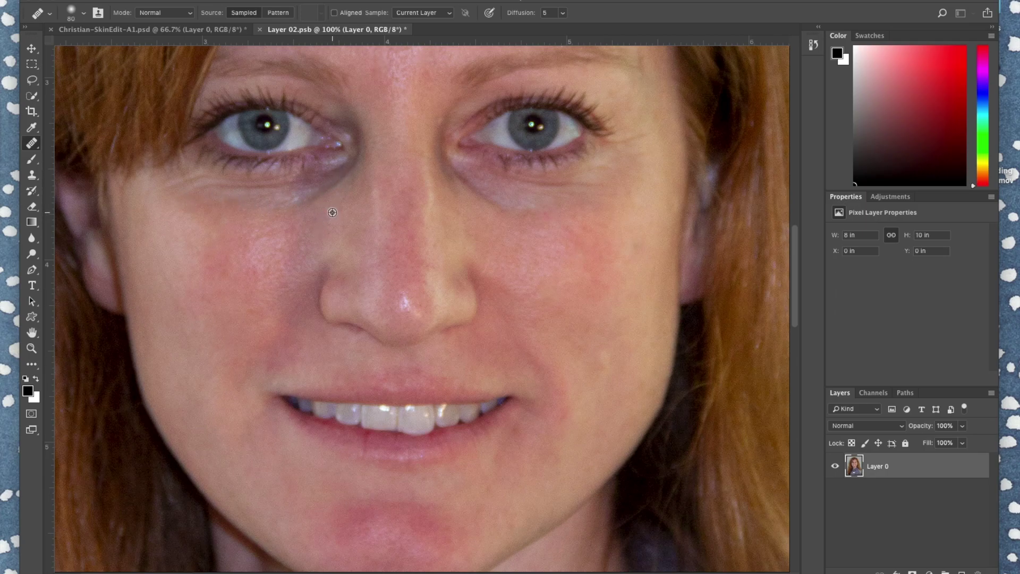
Heal the lines and shadows under both eyes with the Healing Brush, using cheek skin beside the nose as the source
mouse_move(330, 189)
mouse_down()
mouse_move(303, 202)
mouse_move(206, 203)
mouse_move(182, 217)
mouse_up()
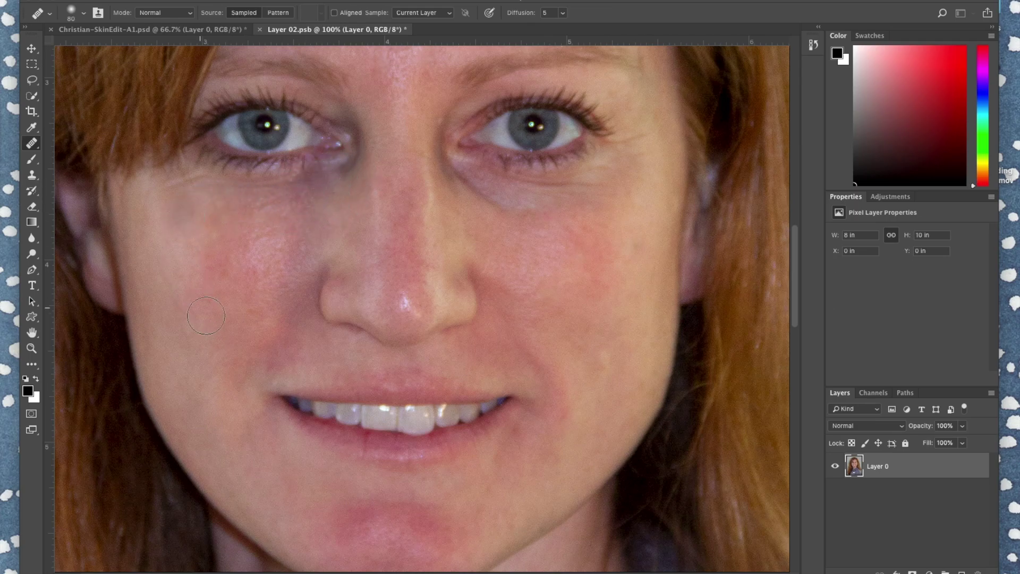
alt+click(463, 202)
mouse_move(446, 171)
mouse_down()
mouse_move(511, 200)
mouse_move(629, 198)
mouse_up()
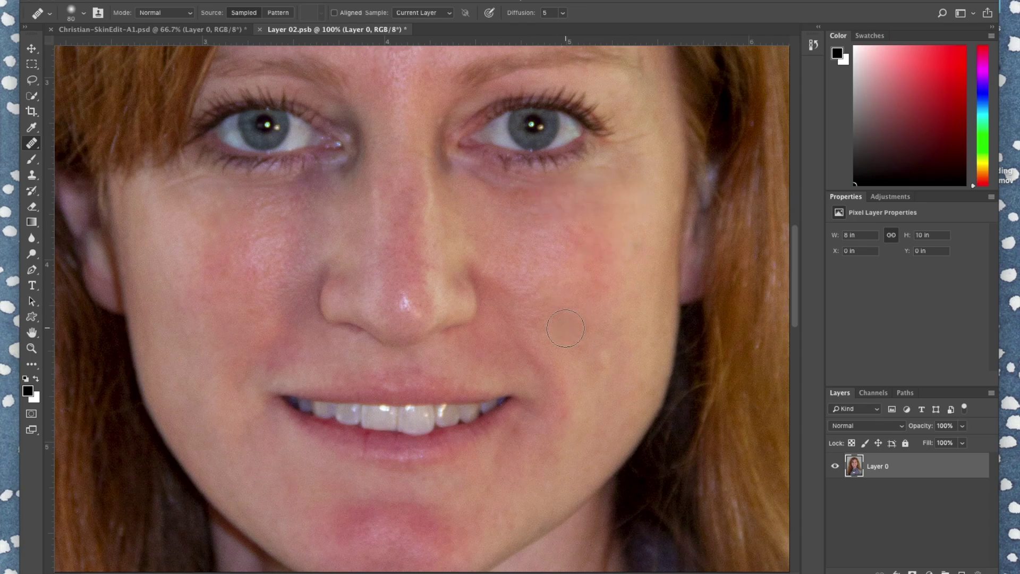
scroll(565, 328, up, 5)
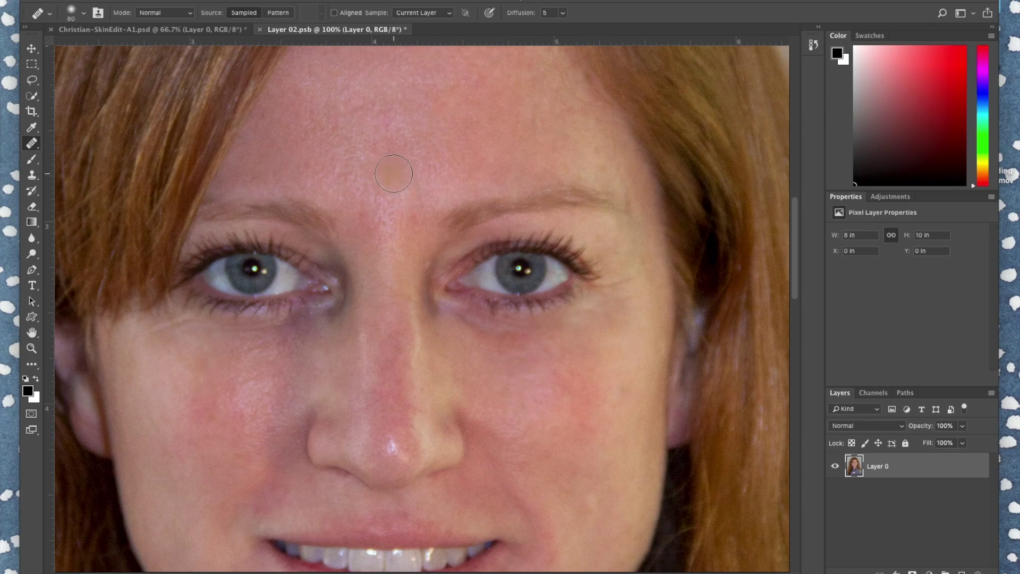
Try to heal the upper forehead with the Healing Brush, using cheek skin beside the nose as the source
scroll(393, 173, up, 2)
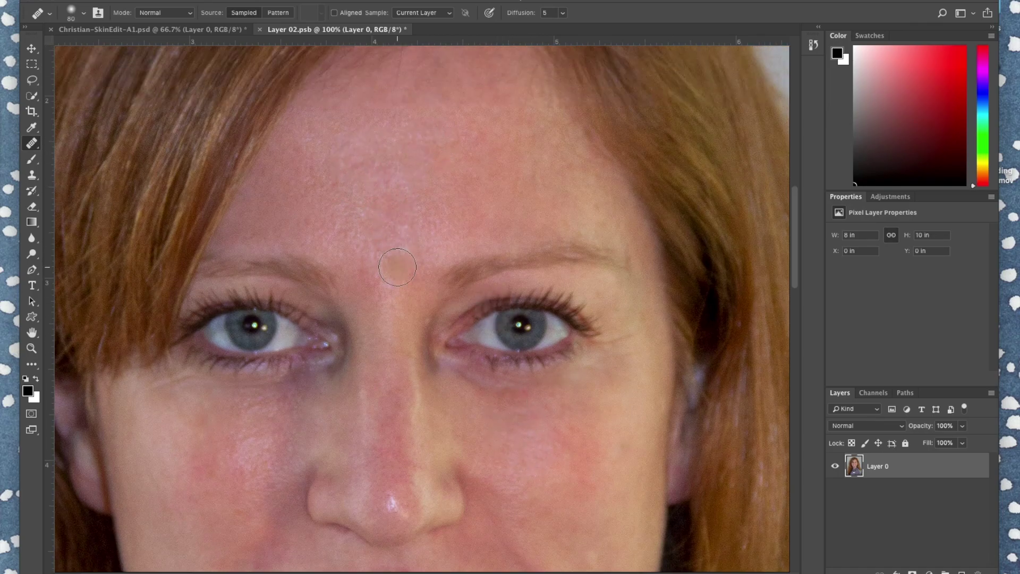
scroll(403, 310, down, 2)
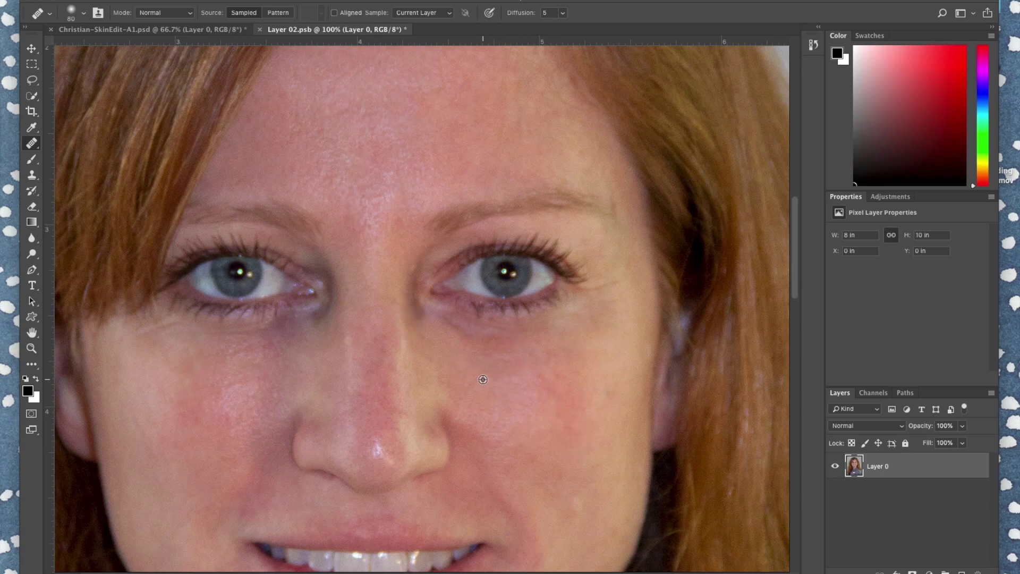
alt+click(477, 370)
scroll(476, 369, up, 1)
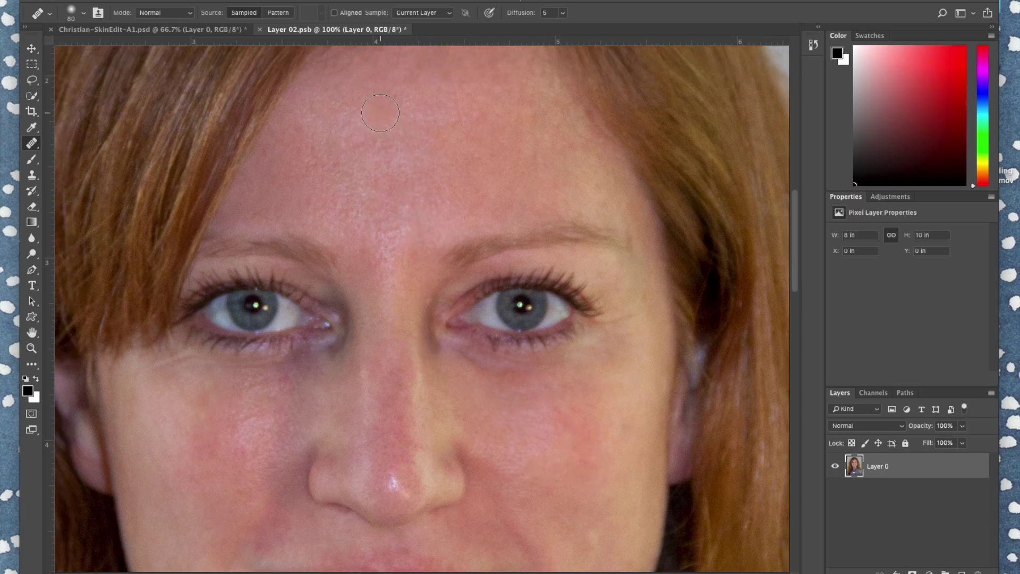
mouse_move(381, 112)
mouse_down()
mouse_move(411, 115)
mouse_move(389, 133)
mouse_move(414, 121)
mouse_move(368, 97)
mouse_move(388, 96)
mouse_move(366, 68)
mouse_move(372, 49)
mouse_move(449, 61)
mouse_up()
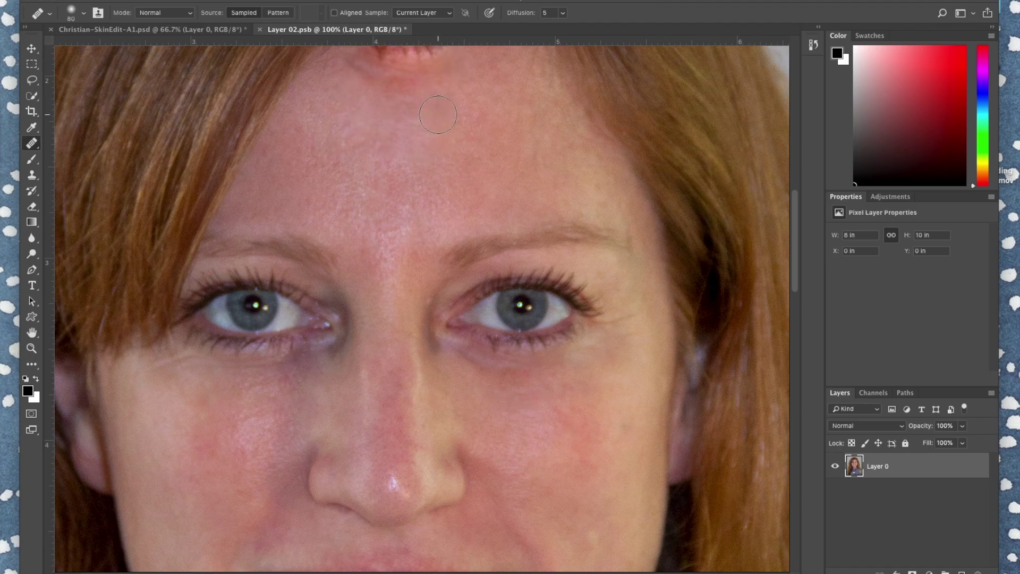
scroll(437, 115, up, 2)
mouse_move(437, 115)
mouse_down()
mouse_move(388, 119)
mouse_move(387, 95)
mouse_up()
key(ctrl+z)
key(ctrl+z)
Try to heal the skin between the eyebrows with the Healing Brush, using the area below the image's right eye as the source
scroll(425, 162, down, 4)
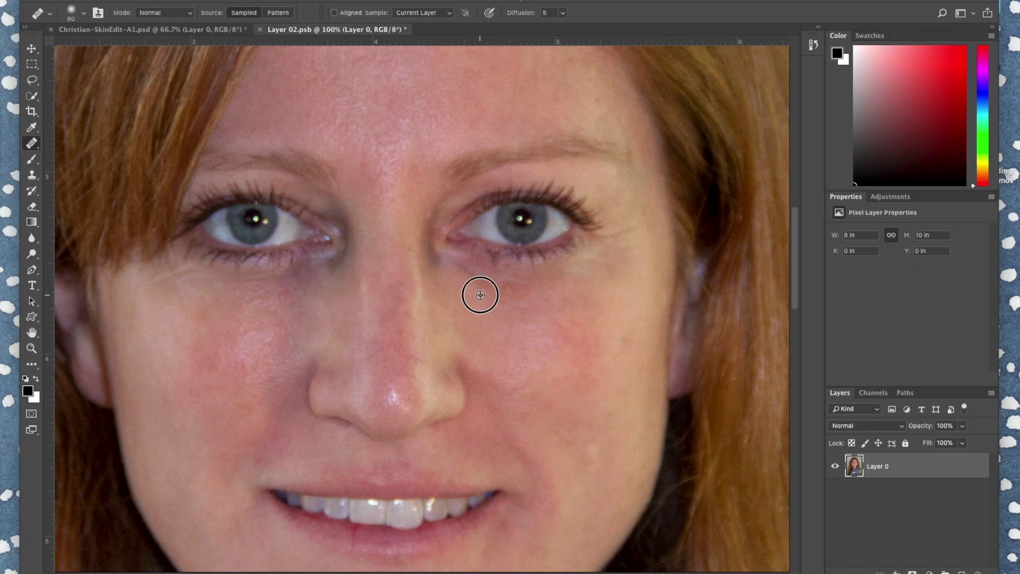
click(430, 148)
mouse_move(429, 148)
mouse_down()
mouse_move(399, 137)
mouse_move(421, 98)
mouse_move(471, 82)
mouse_move(405, 87)
mouse_move(421, 152)
mouse_move(317, 119)
mouse_move(441, 115)
mouse_move(394, 81)
mouse_move(545, 96)
mouse_move(519, 137)
mouse_move(523, 122)
mouse_move(543, 123)
mouse_move(577, 176)
mouse_move(606, 154)
mouse_move(658, 154)
mouse_move(665, 168)
mouse_move(656, 195)
mouse_move(529, 153)
mouse_move(409, 204)
mouse_move(358, 153)
mouse_move(331, 101)
mouse_move(344, 64)
mouse_move(391, 124)
mouse_move(427, 122)
mouse_move(473, 66)
mouse_move(541, 128)
mouse_move(444, 53)
mouse_move(387, 65)
mouse_move(409, 89)
mouse_move(338, 96)
mouse_move(324, 123)
mouse_move(386, 208)
mouse_up()
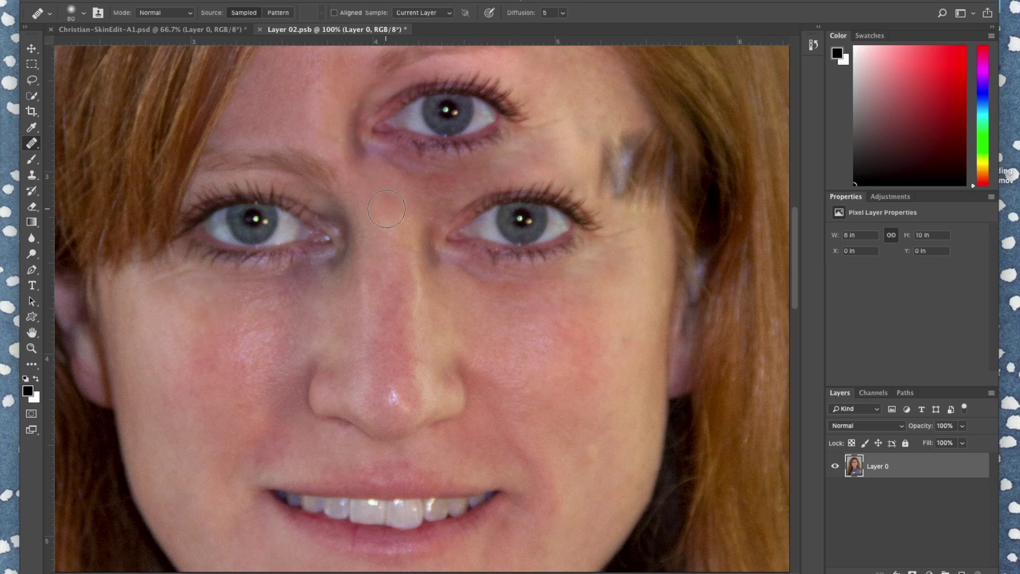
scroll(386, 208, down, 2)
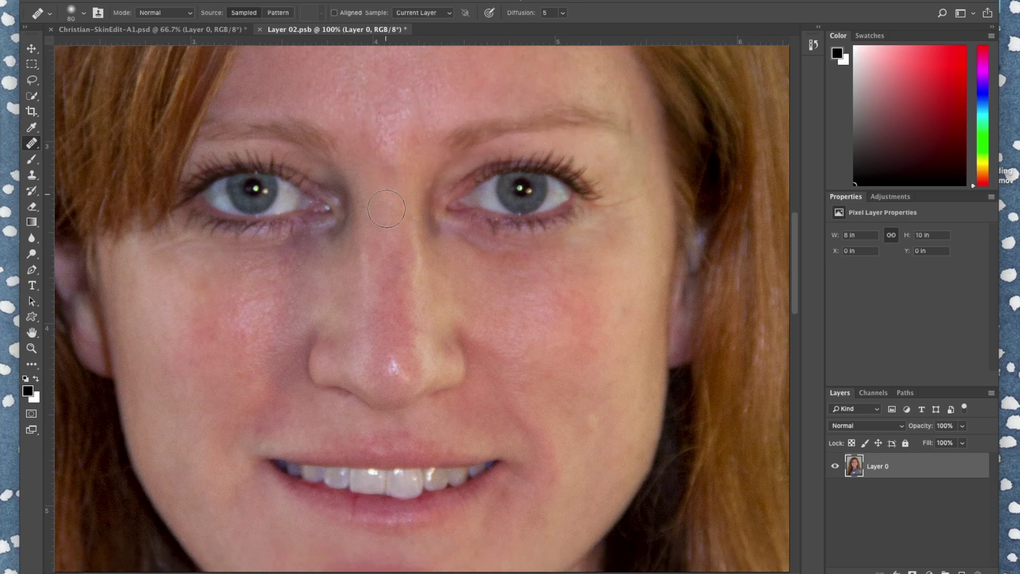
Switch to the Patch Tool and patch the wrinkles under the image's left eye with smoother cheek skin
scroll(401, 320, down, 5)
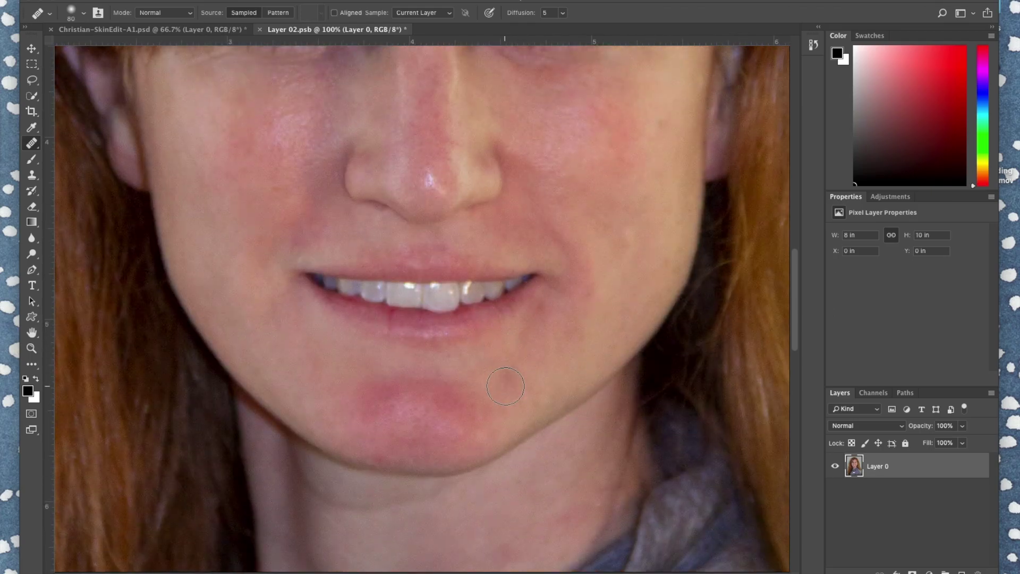
scroll(505, 385, up, 5)
scroll(505, 386, left, 1)
scroll(505, 386, up, 5)
scroll(505, 386, left, 3)
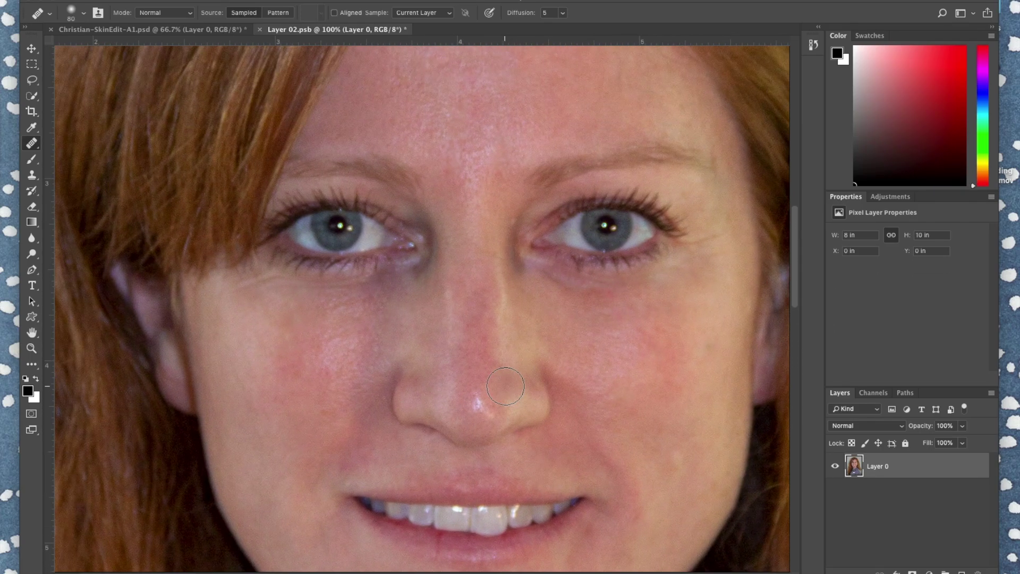
click(32, 143)
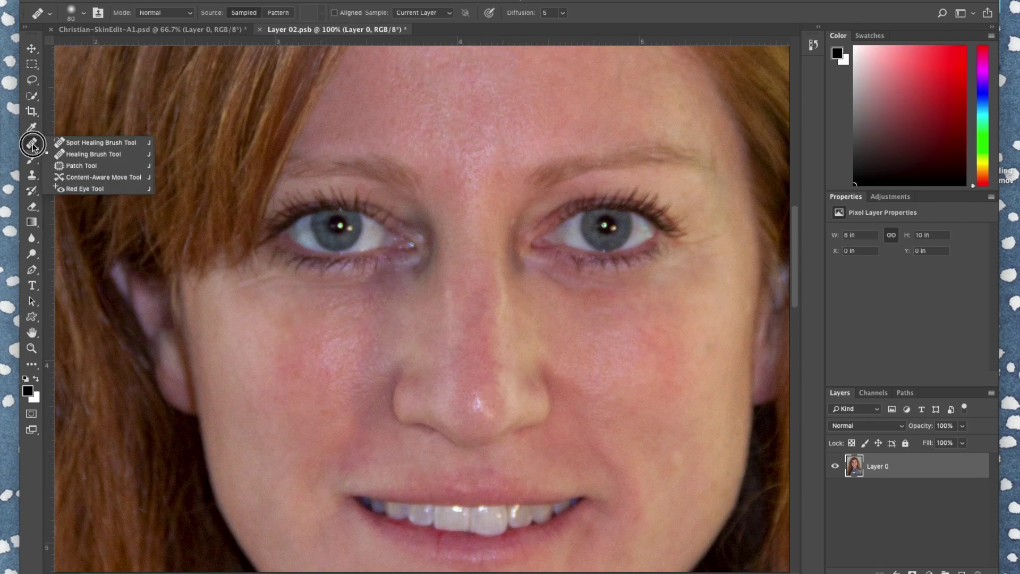
click(77, 165)
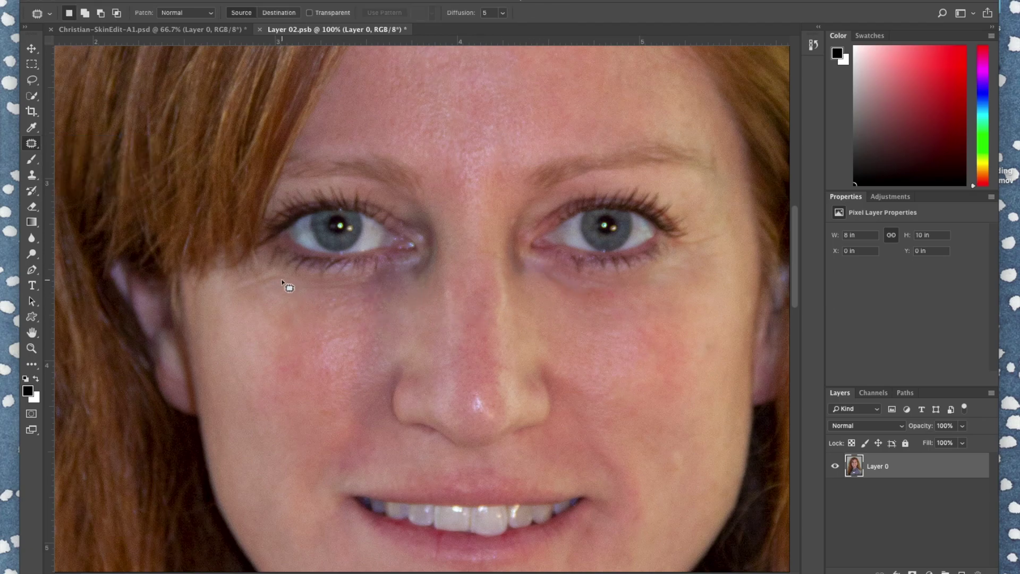
mouse_move(244, 281)
mouse_down()
mouse_move(382, 293)
mouse_move(423, 273)
mouse_move(388, 262)
mouse_move(317, 274)
mouse_move(276, 266)
mouse_move(322, 294)
mouse_move(325, 316)
mouse_move(287, 328)
mouse_move(279, 356)
mouse_move(313, 370)
mouse_move(330, 363)
mouse_move(330, 326)
mouse_up()
click(480, 406)
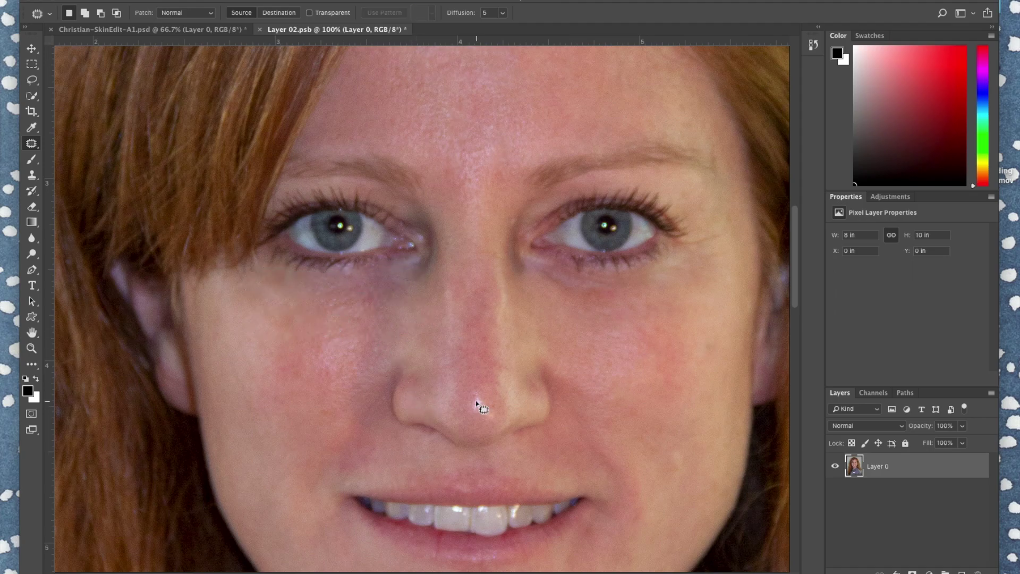
drag(420, 263, 417, 274)
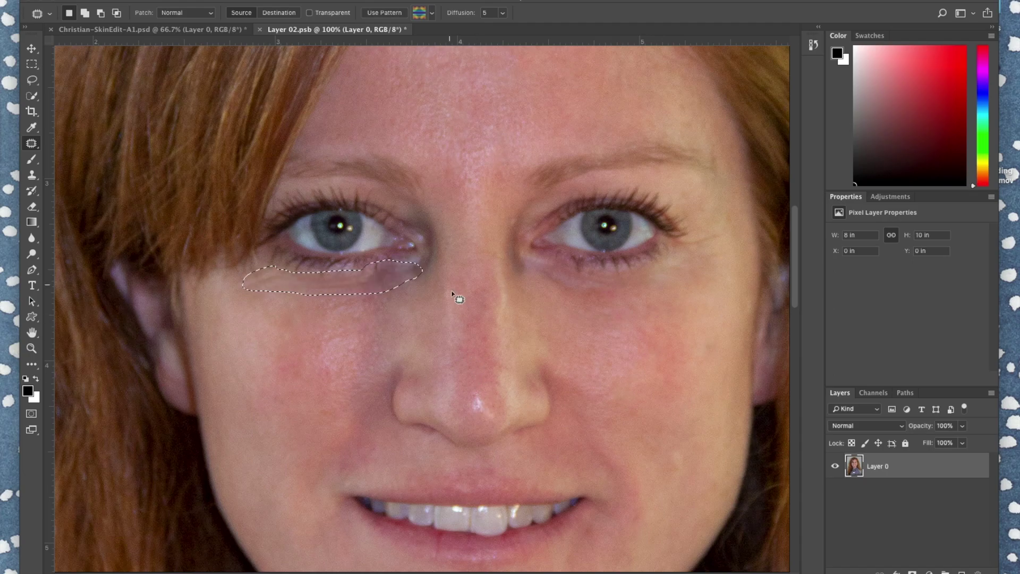
Patch the shiny spot on the tip of the nose with skin from below the image's right eye and deselect
mouse_move(474, 385)
mouse_down()
mouse_move(468, 411)
mouse_move(484, 415)
mouse_move(494, 403)
mouse_move(475, 387)
mouse_move(483, 403)
mouse_move(496, 336)
mouse_move(611, 229)
mouse_up()
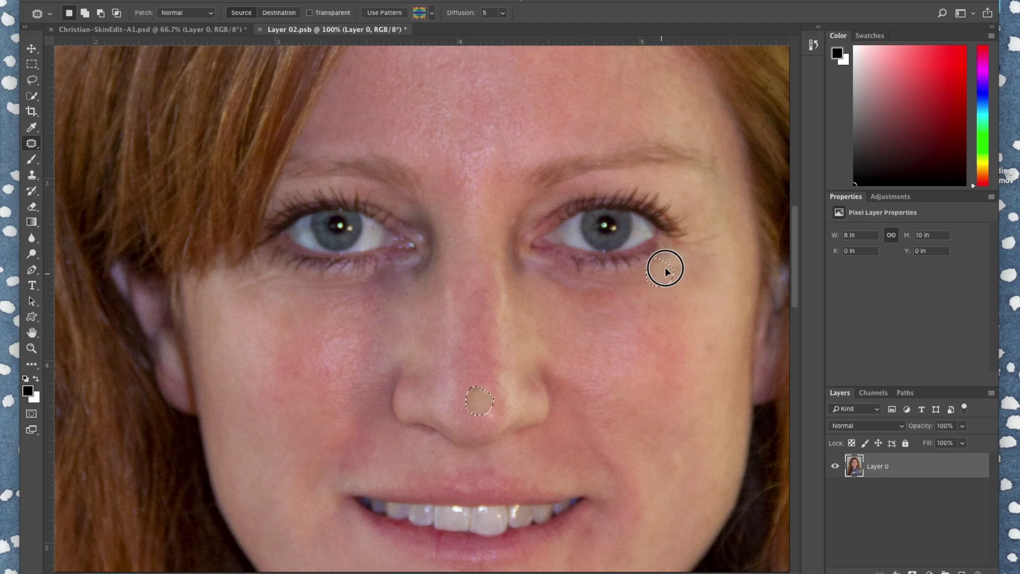
drag(492, 397, 481, 363)
key(ctrl+d)
Patch the shiny highlight on the image's left cheek with skin from the opposite cheek and deselect
scroll(464, 212, up, 2)
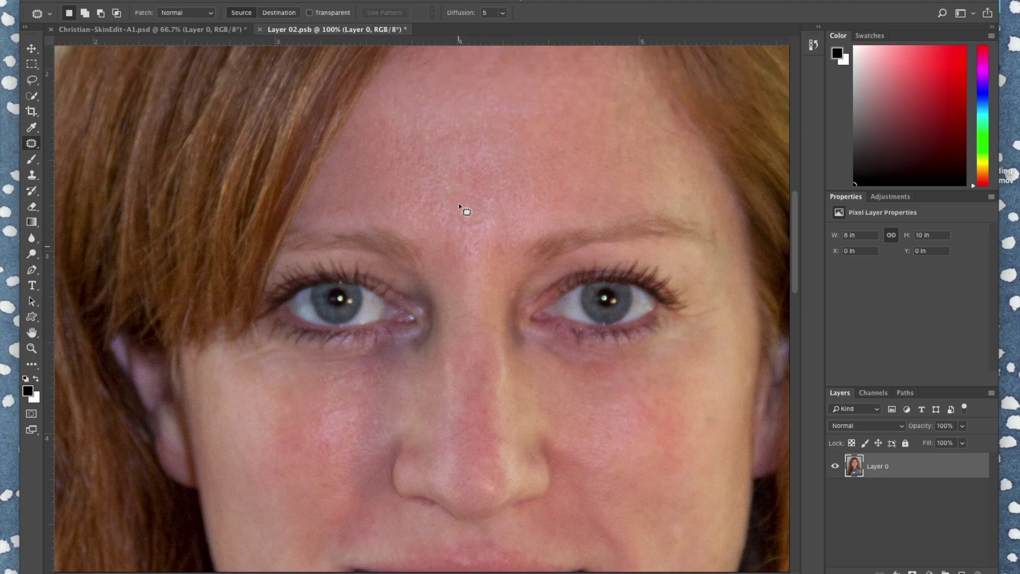
scroll(464, 212, down, 3)
mouse_move(317, 304)
mouse_down()
mouse_move(354, 343)
mouse_move(376, 317)
mouse_move(351, 287)
mouse_move(333, 292)
mouse_move(342, 317)
mouse_move(288, 382)
mouse_move(310, 389)
mouse_move(274, 331)
mouse_move(409, 291)
mouse_move(649, 326)
mouse_up()
key(ctrl+d)
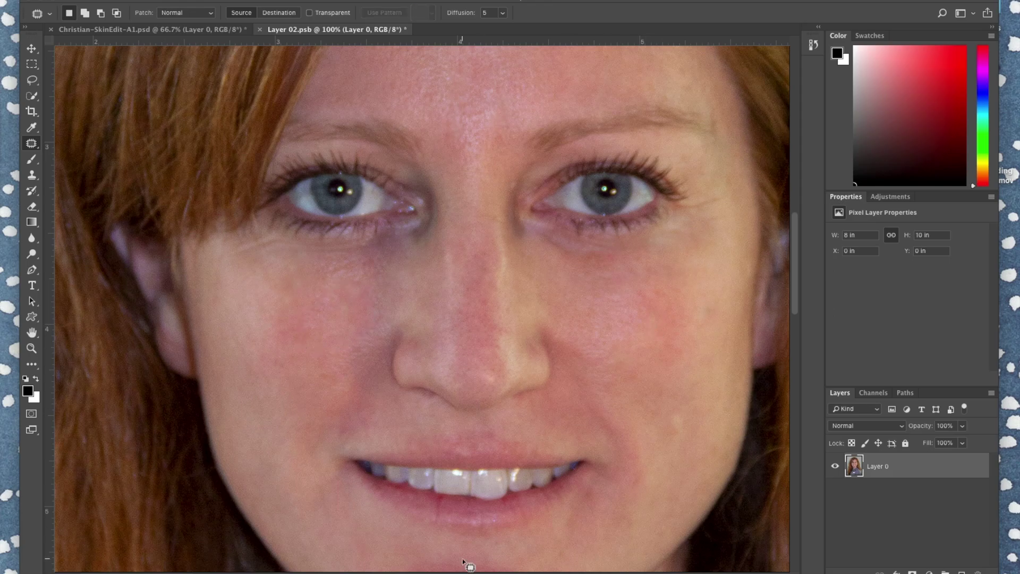
key(ctrl+z)
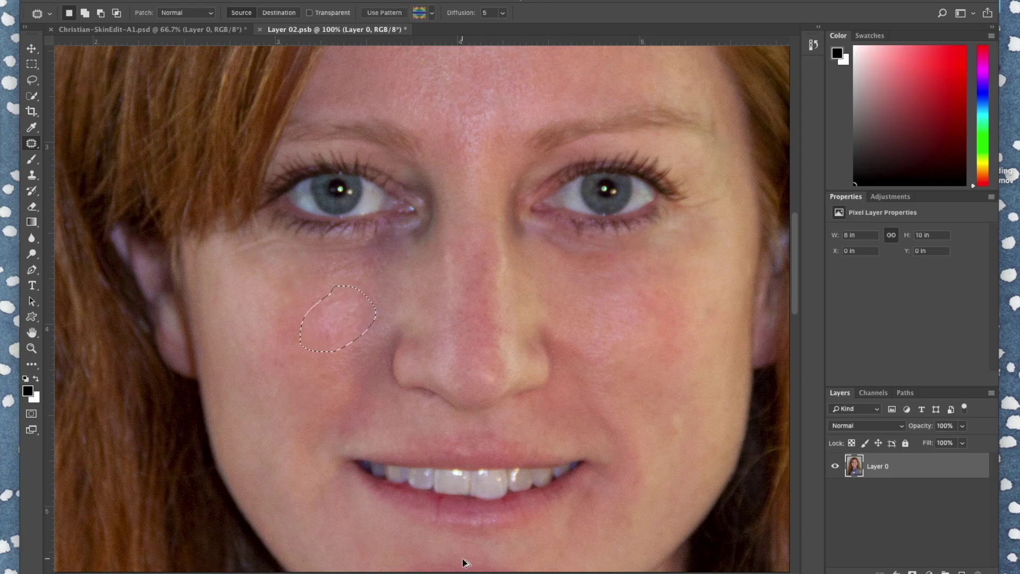
click(32, 145)
mouse_move(32, 145)
mouse_down()
mouse_move(64, 143)
mouse_move(76, 156)
mouse_up()
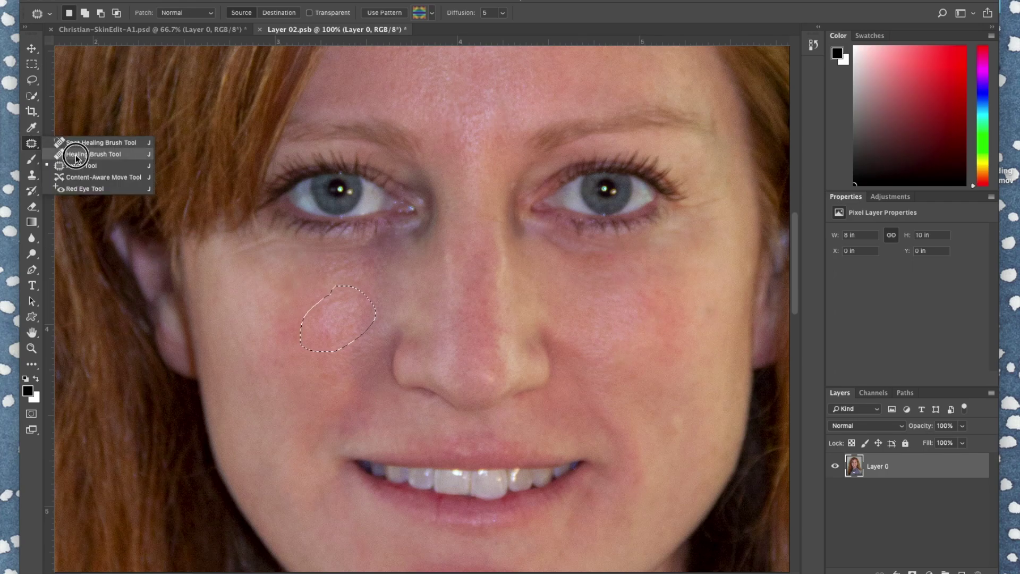
drag(76, 157, 77, 155)
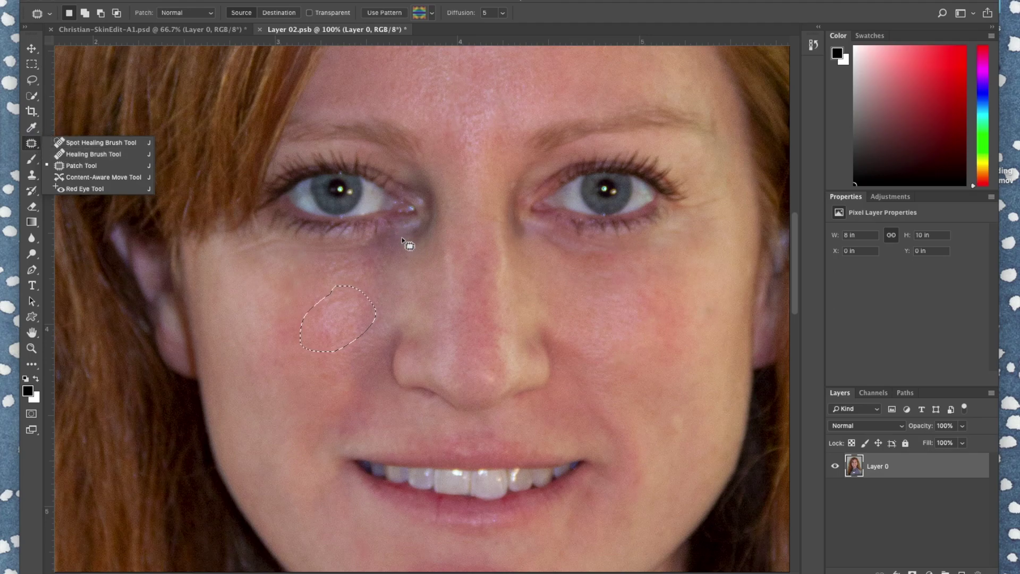
click(27, 147)
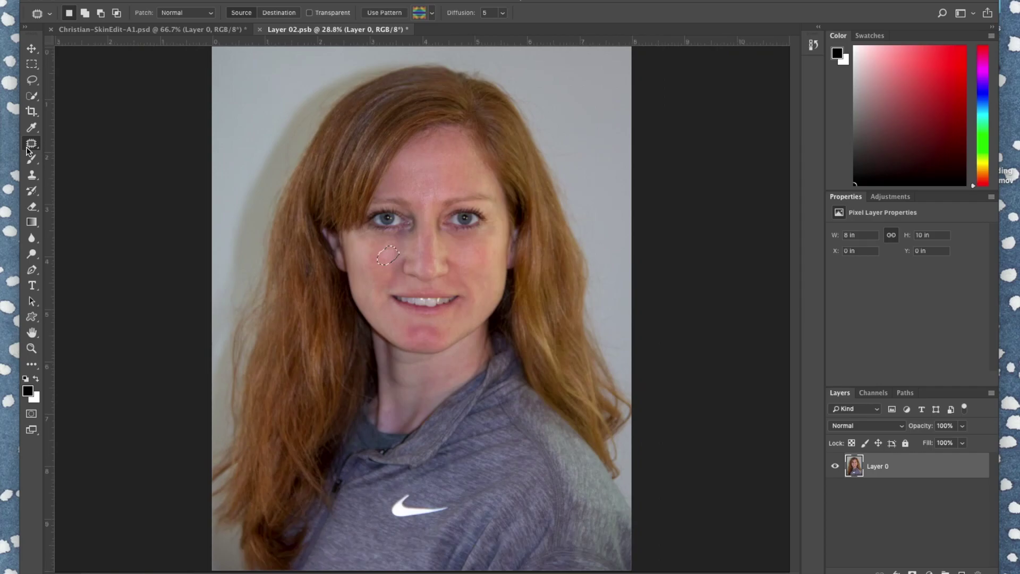
key(ctrl+d)
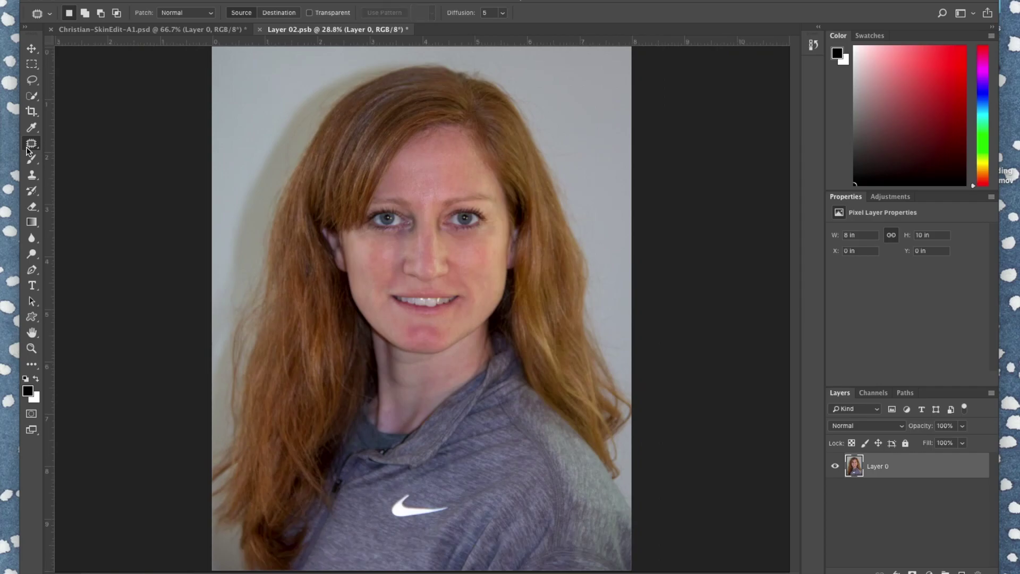
Save the retouched smart object contents and close Layer 02.psb to return to the main portrait document
key(ctrl+s)
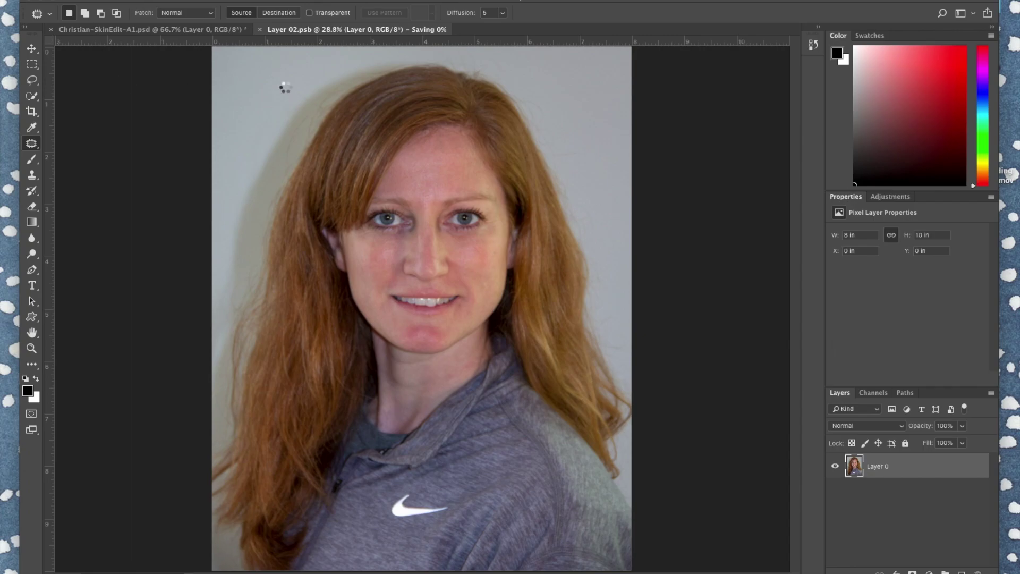
click(264, 30)
scroll(394, 152, up, 5)
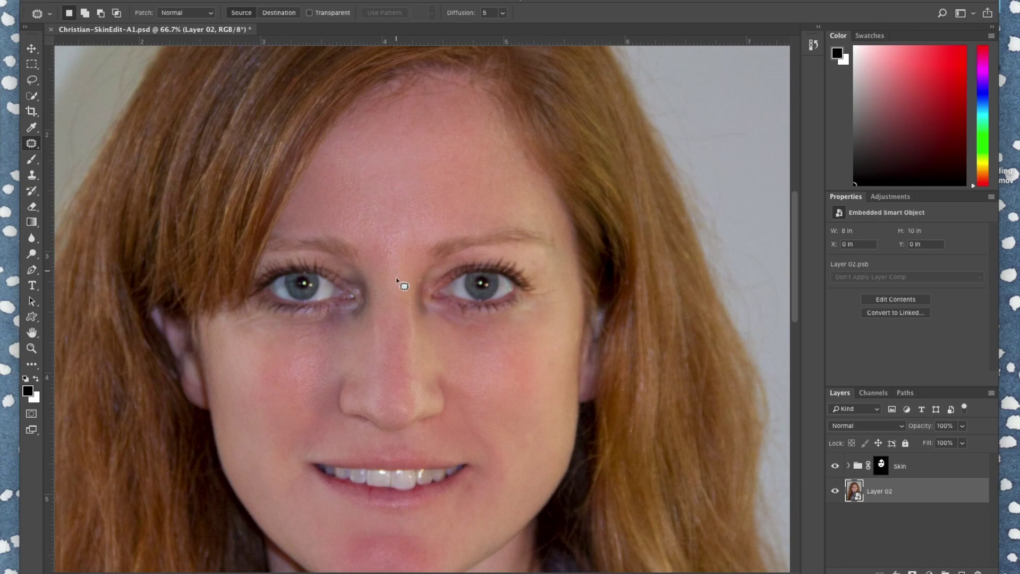
scroll(396, 327, down, 1)
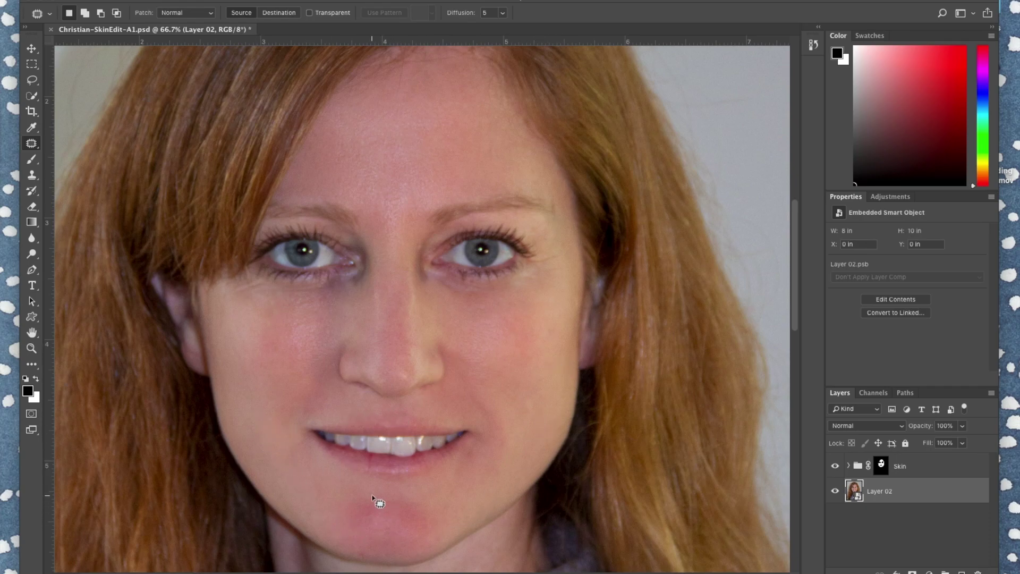
Create a new layer group above the Skin group and name it Eyes
click(937, 465)
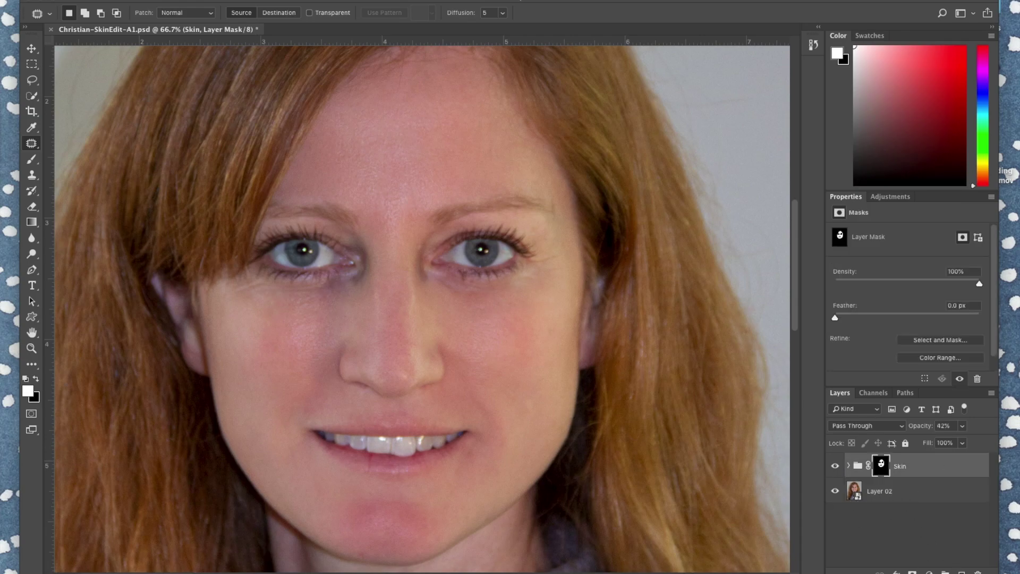
click(901, 531)
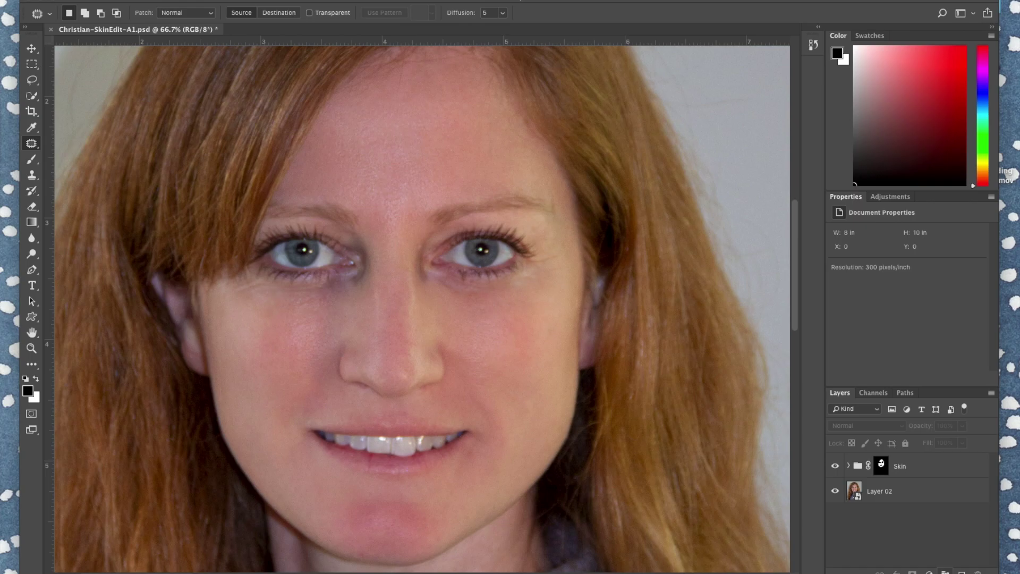
key(ctrl+g)
double_click(881, 461)
text(y)
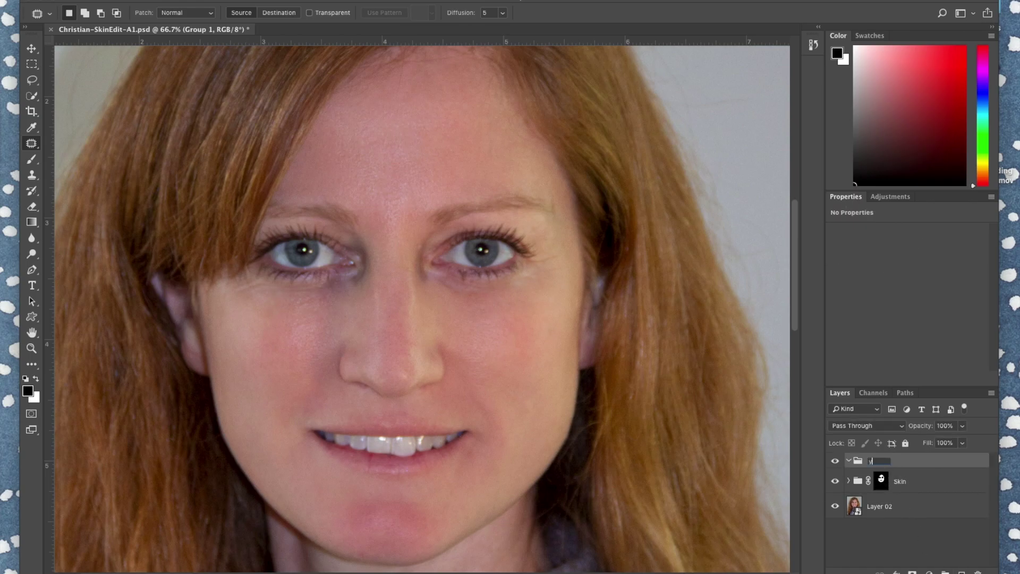
text(yes)
key(Return)
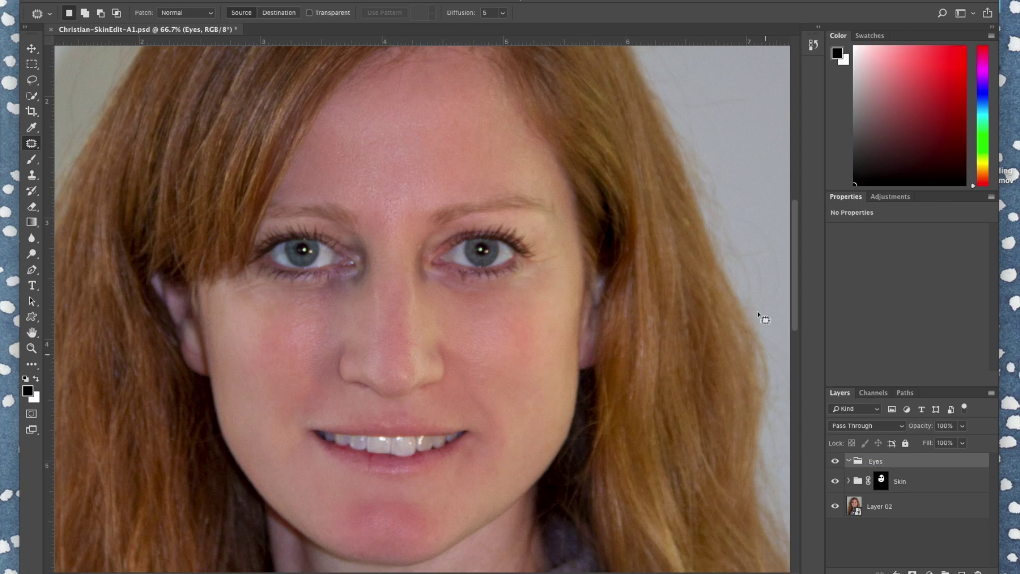
Add a Hide All layer mask to the Eyes group and show the Eyes Mask channel as a red overlay
click(201, 1)
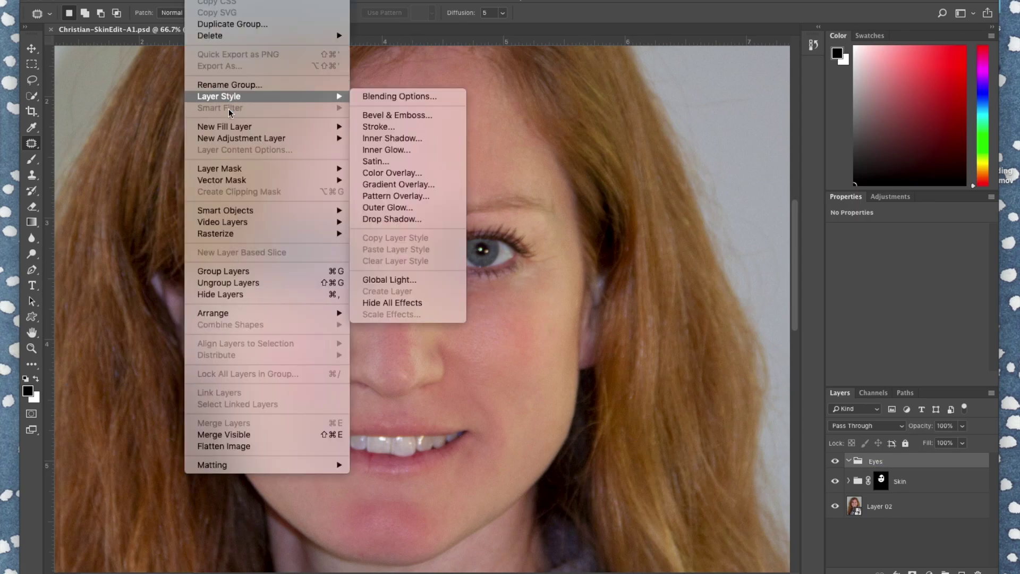
mouse_move(232, 169)
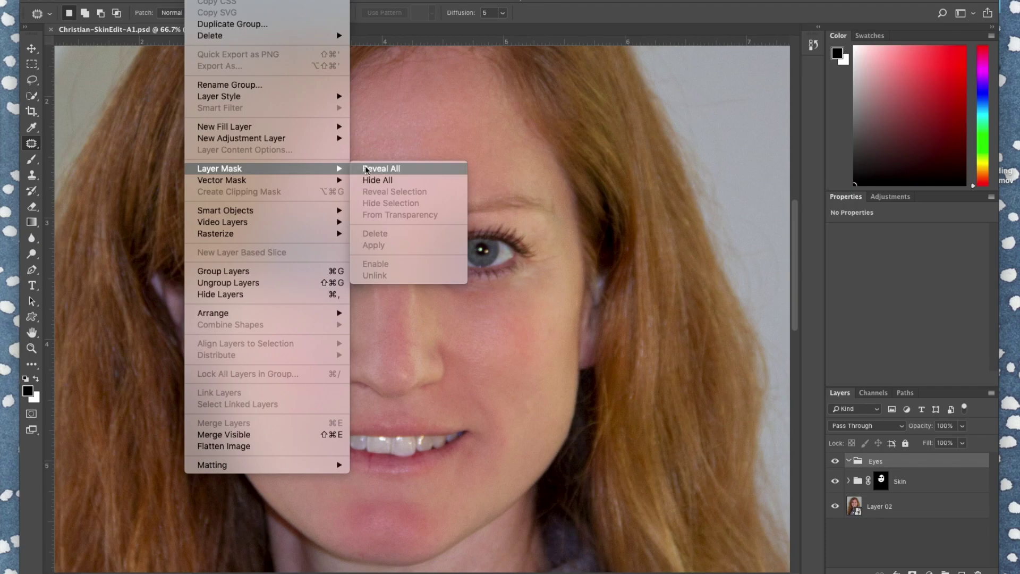
click(390, 182)
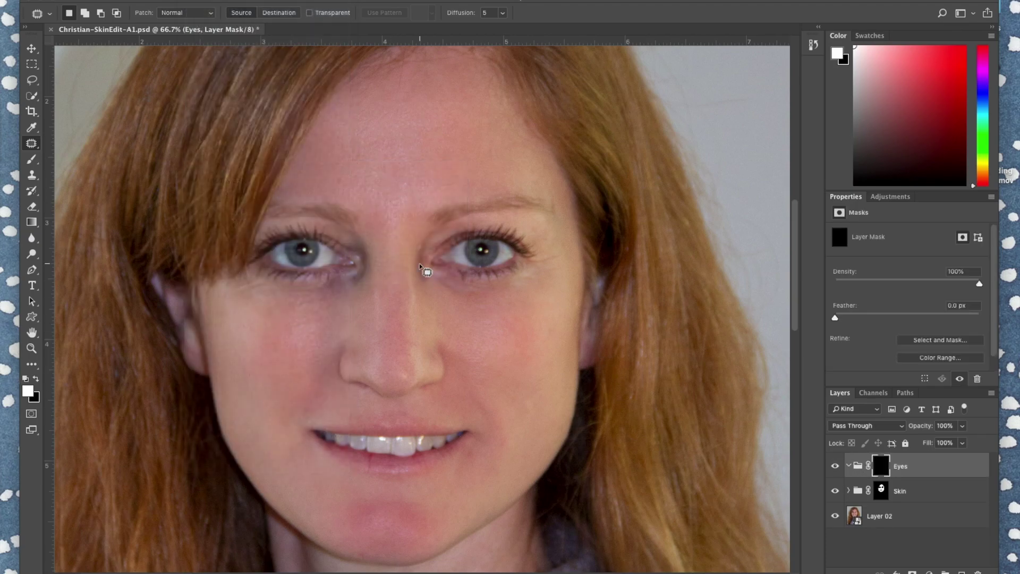
click(833, 502)
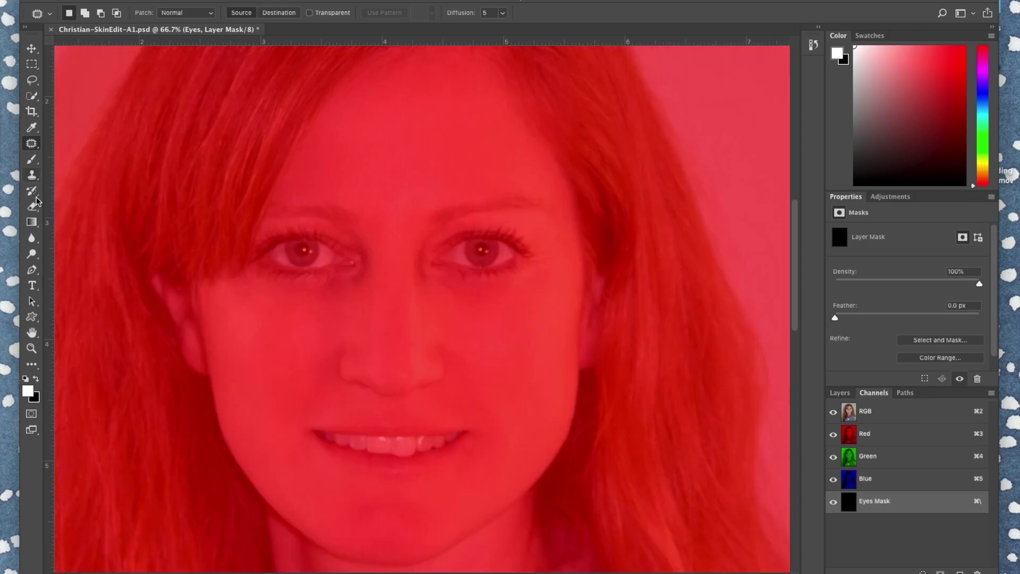
Switch to the Brush, set its size to 22 px with increased hardness, and enlarge the image's right eye to 300%
click(32, 160)
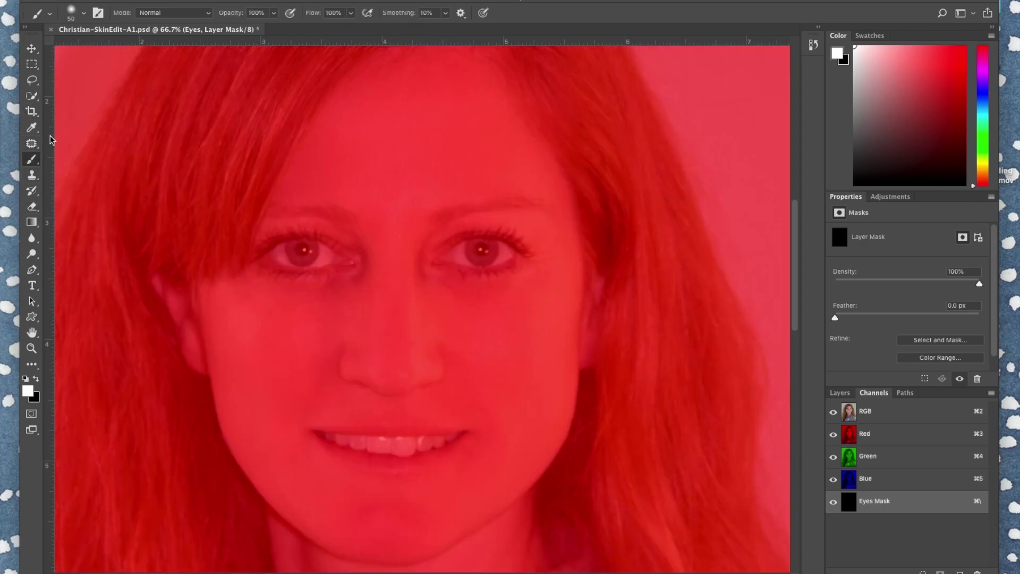
click(84, 13)
click(116, 78)
drag(106, 51, 96, 52)
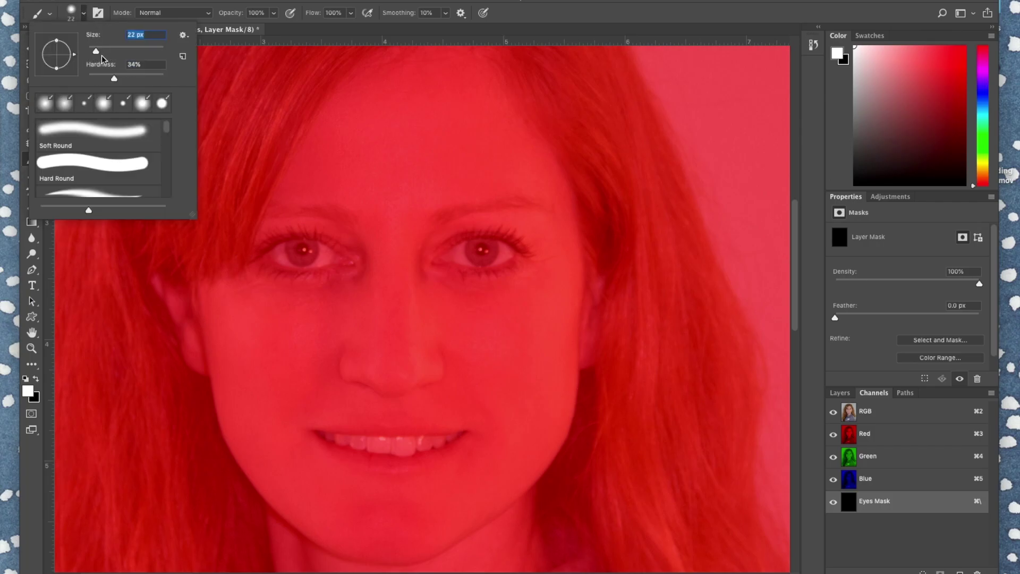
click(127, 78)
key(Return)
key(super+plus)
key(super+plus)
key(super+plus)
scroll(287, 257, up, 5)
scroll(287, 257, right, 6)
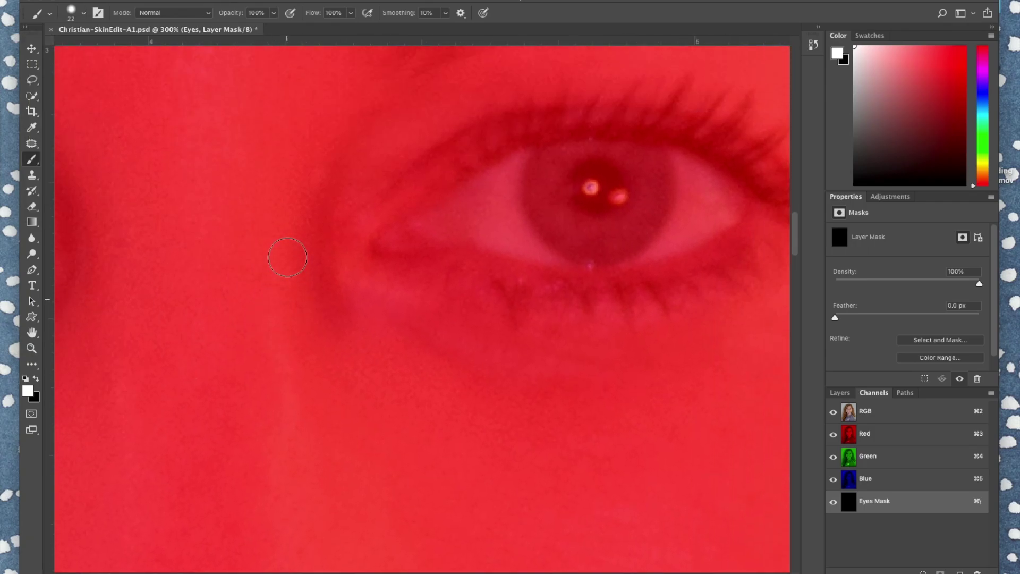
Paint white over both irises on the Eyes group mask to clear the red overlay from them
mouse_move(412, 234)
mouse_down()
mouse_move(419, 216)
mouse_move(413, 253)
mouse_move(412, 221)
mouse_move(433, 281)
mouse_move(412, 259)
mouse_move(424, 280)
mouse_move(459, 295)
mouse_move(497, 282)
mouse_move(487, 292)
mouse_move(524, 212)
mouse_move(452, 264)
mouse_move(515, 237)
mouse_up()
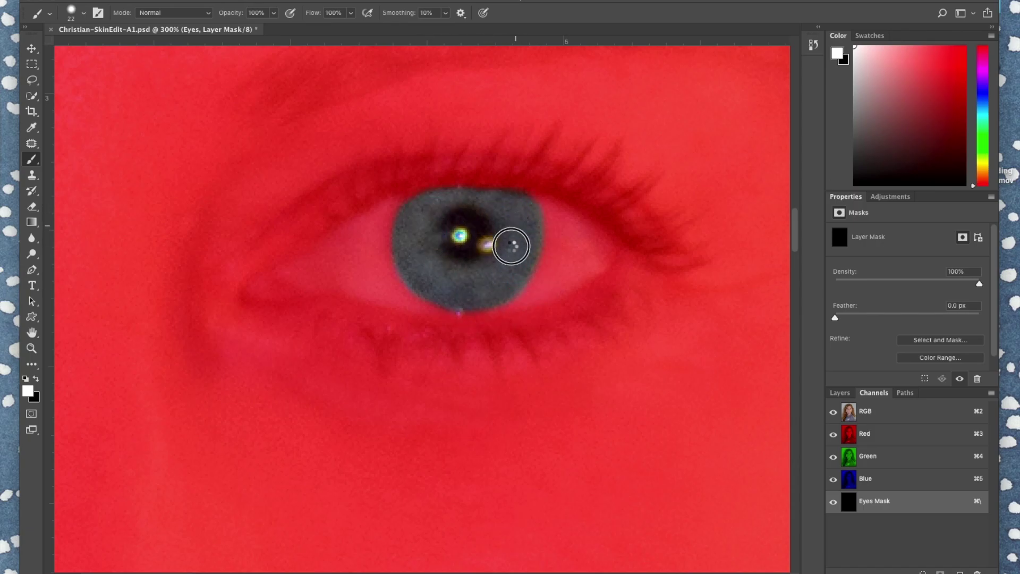
scroll(464, 253, left, 10)
scroll(370, 303, left, 5)
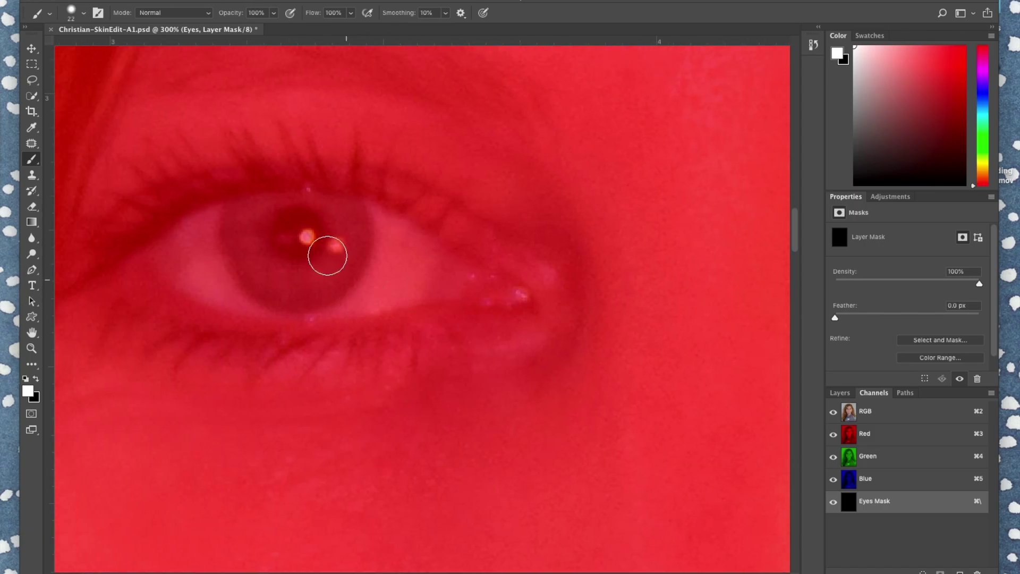
mouse_move(262, 205)
mouse_down()
mouse_move(237, 242)
mouse_move(286, 297)
mouse_move(318, 211)
mouse_move(301, 275)
mouse_up()
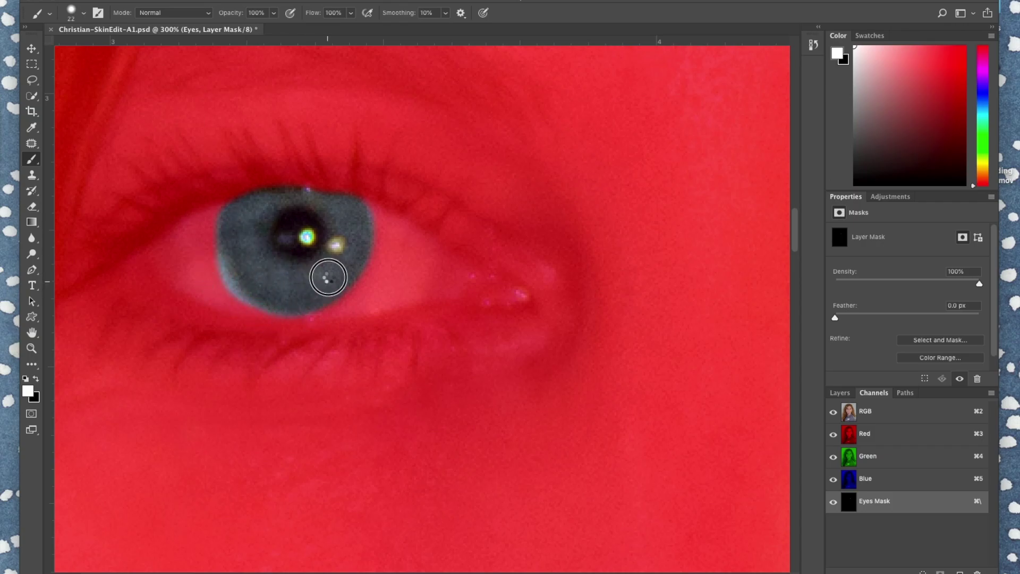
key(x)
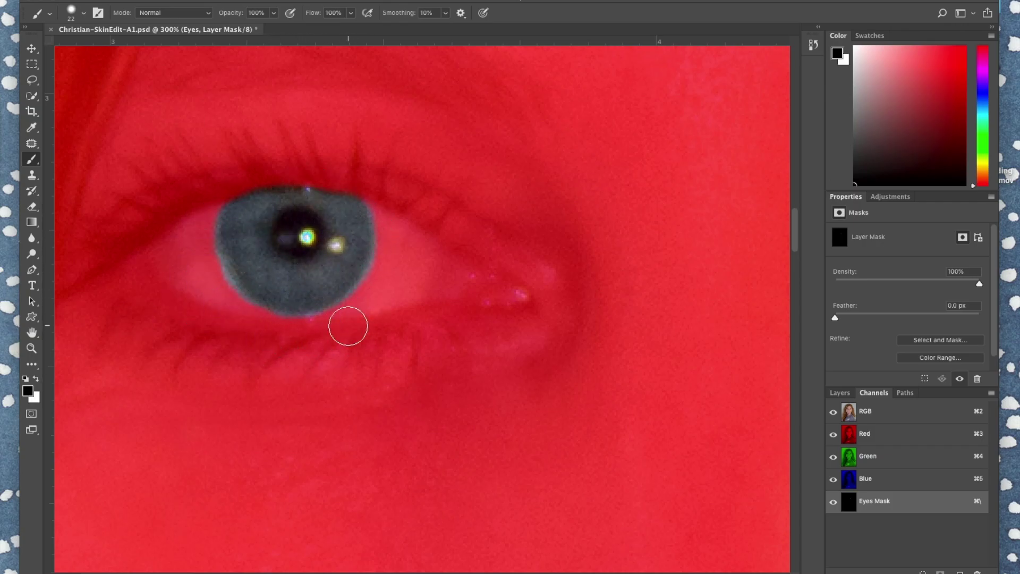
scroll(372, 335, right, 10)
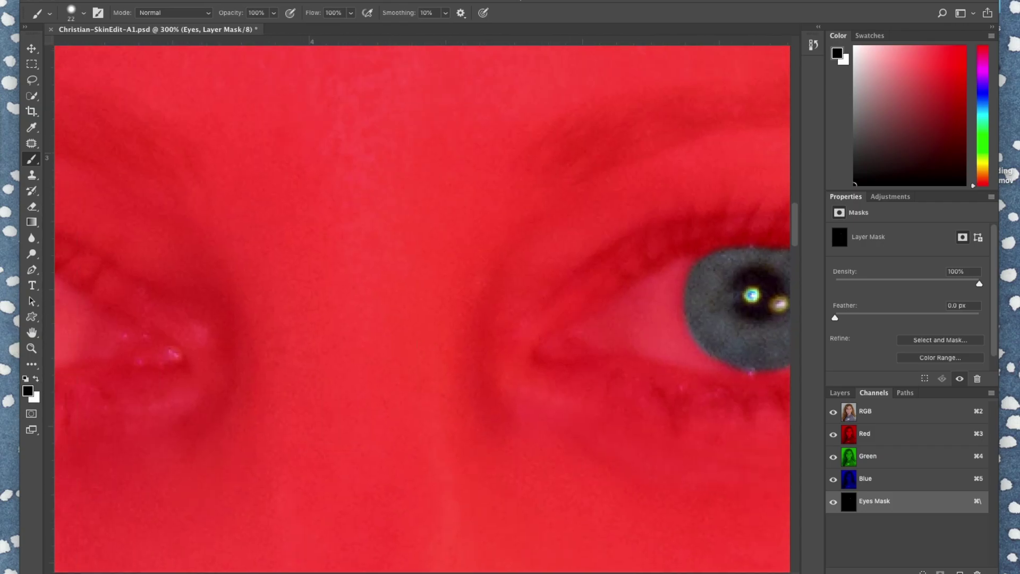
Switch to the Move tool, hide the Eyes Mask channel overlay, and return to the layer list
click(32, 49)
click(833, 501)
key(x)
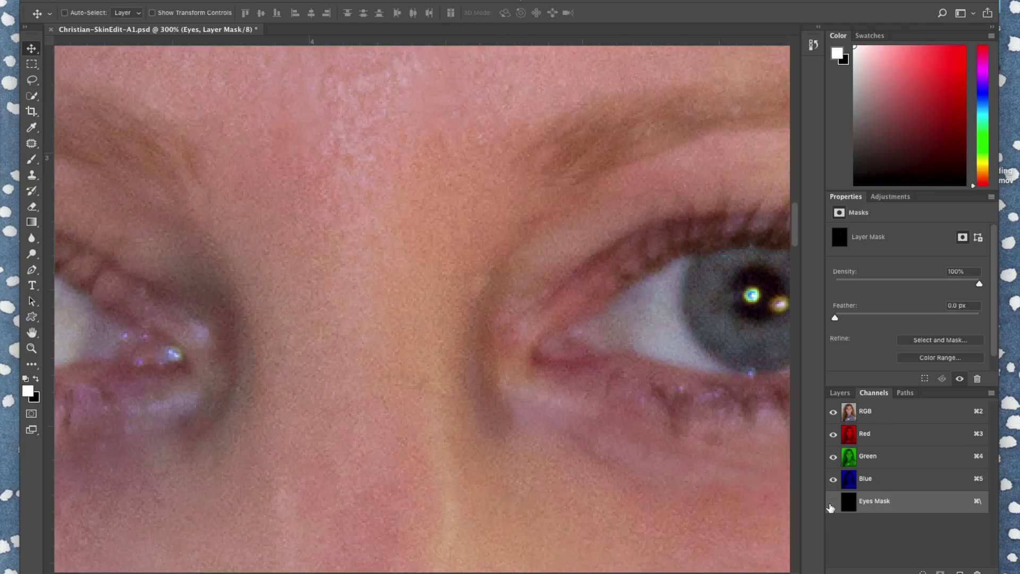
click(839, 393)
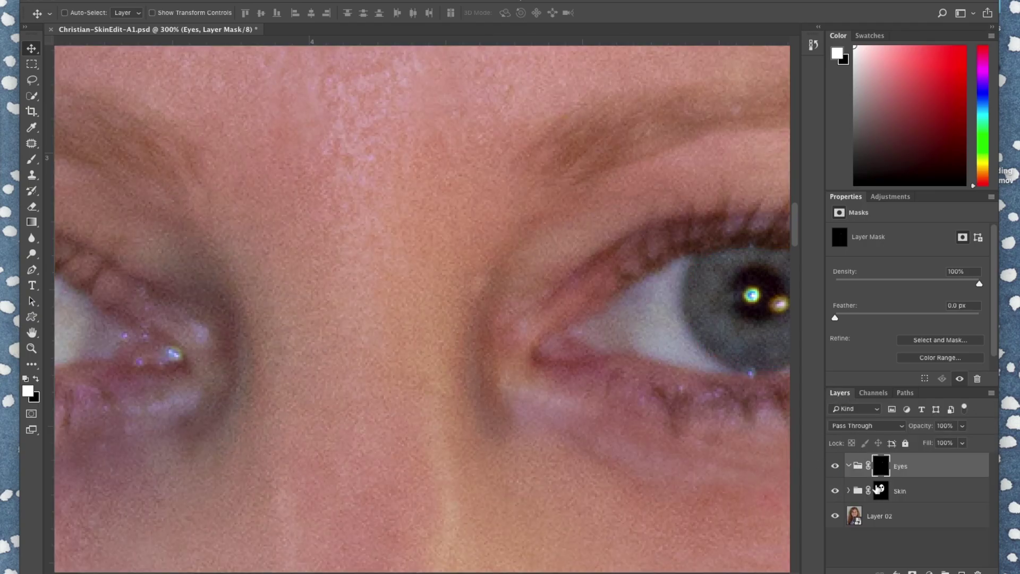
Add a Brightness/Contrast adjustment layer inside the Eyes group with brightness 52 and contrast 18
scroll(604, 336, down, 3)
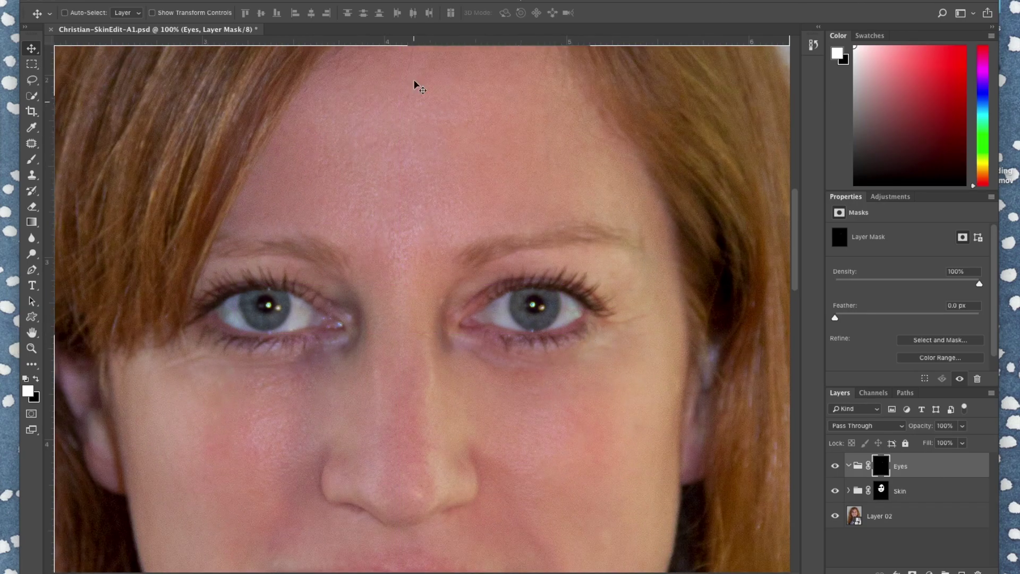
click(260, 2)
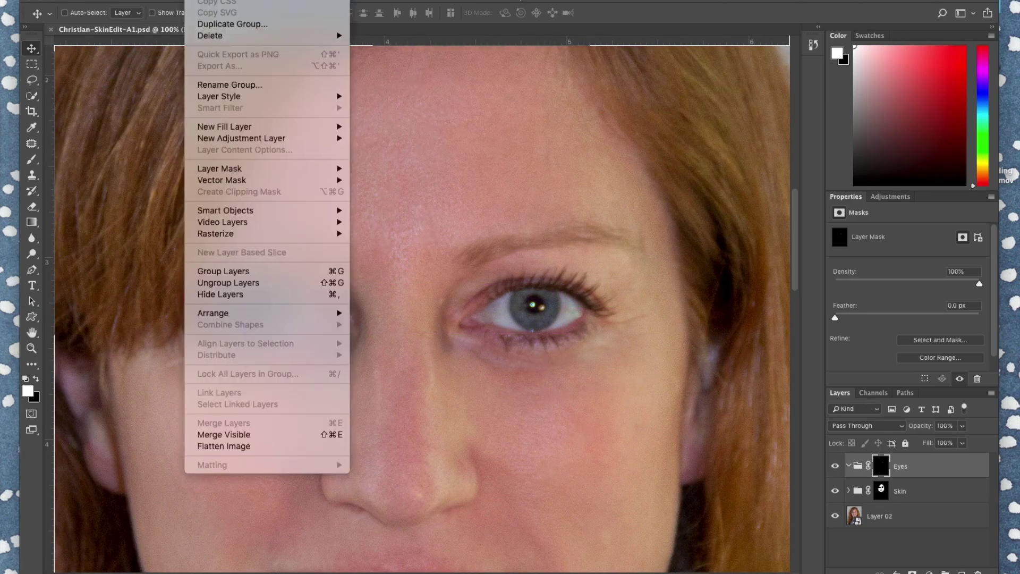
mouse_move(268, 142)
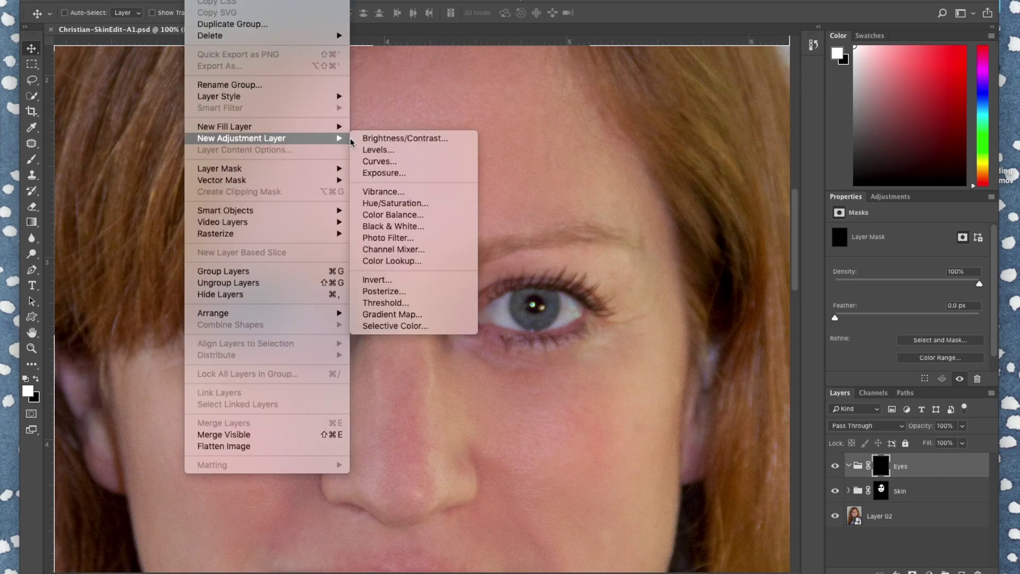
click(424, 140)
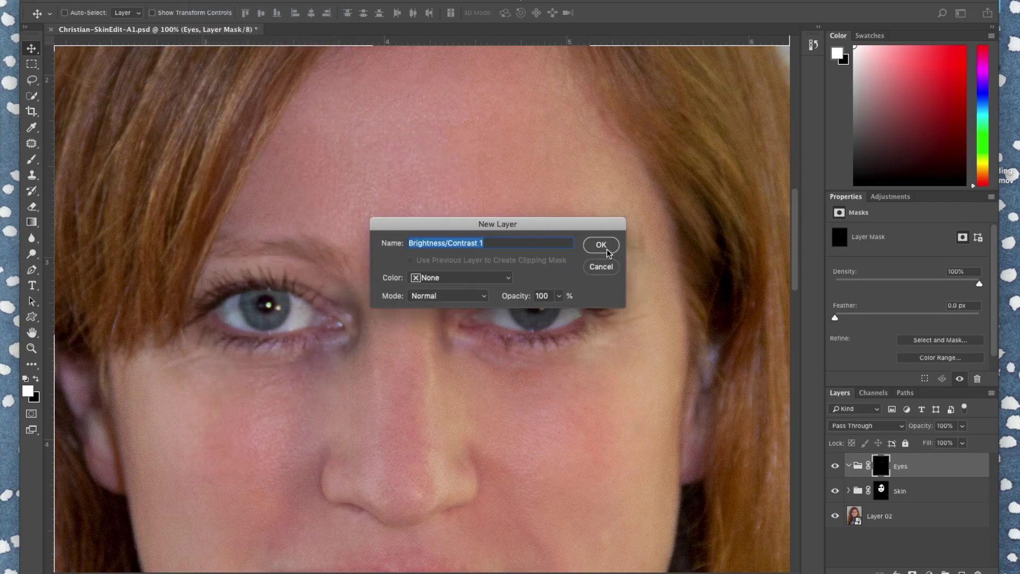
click(601, 245)
drag(907, 263, 925, 268)
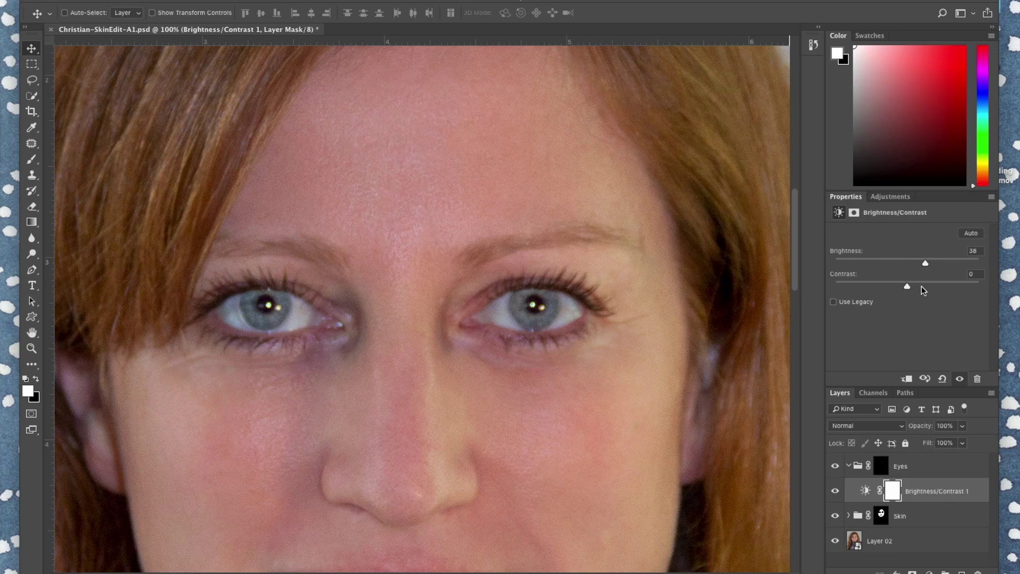
drag(909, 288, 934, 269)
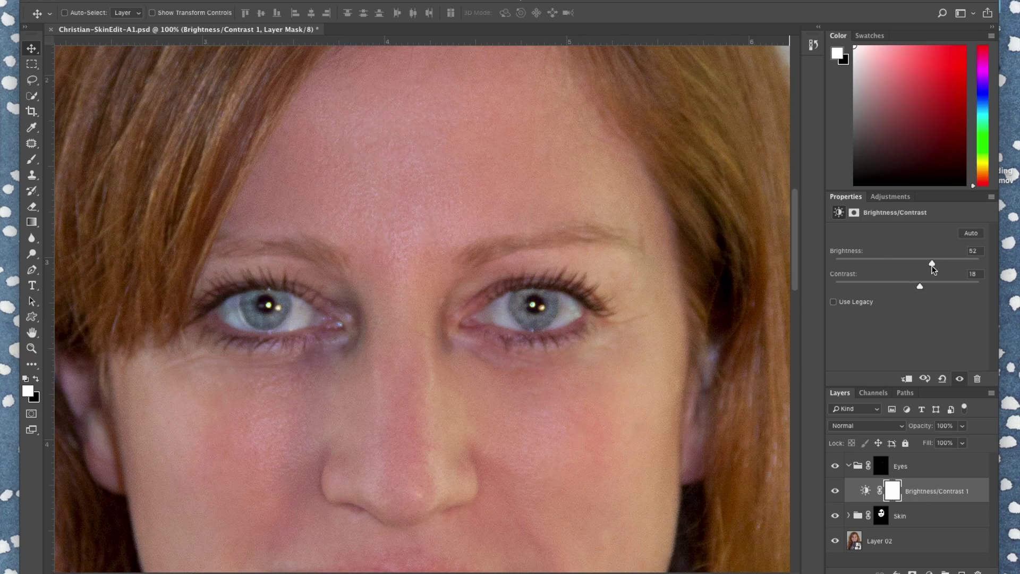
Add a Hue/Saturation adjustment layer at the top of the Eyes group and raise its saturation to +34
click(880, 470)
click(222, 5)
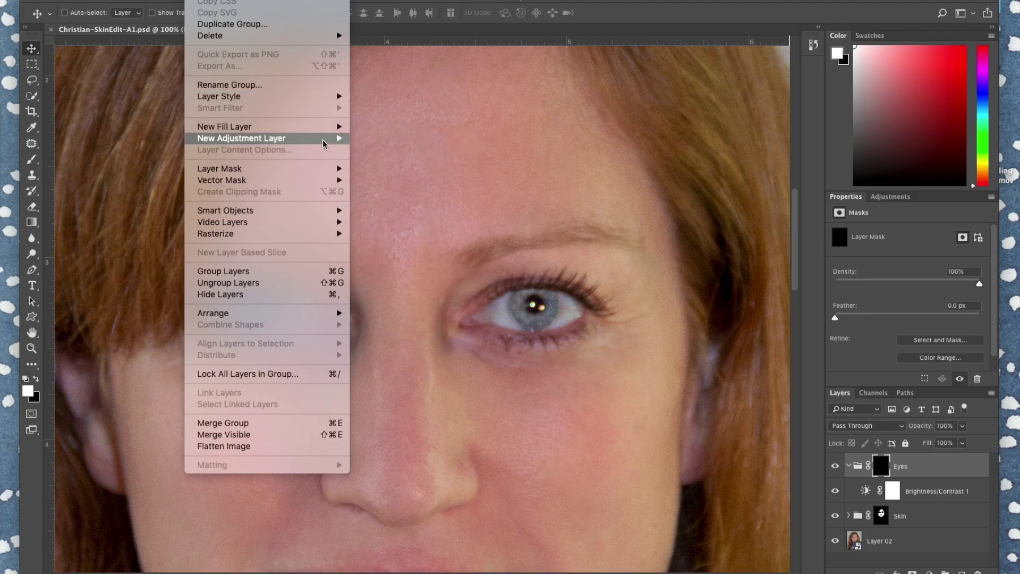
mouse_move(324, 138)
click(410, 210)
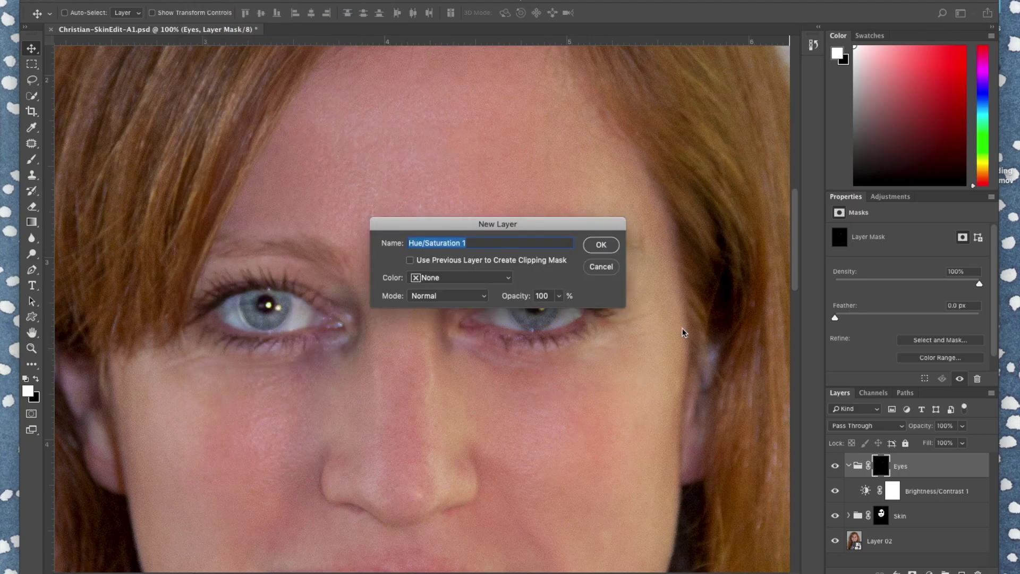
click(601, 242)
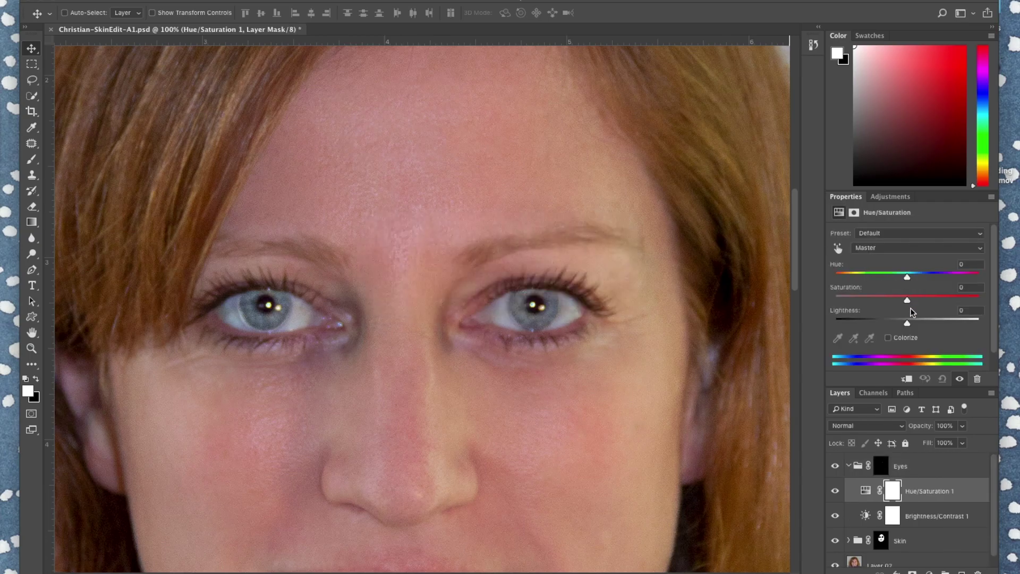
drag(907, 301, 934, 310)
Try colorizing the irises with a hue of 253 and view the whole portrait at 25%
mouse_move(907, 278)
mouse_down()
mouse_move(842, 281)
mouse_move(997, 285)
mouse_move(910, 287)
mouse_up()
click(889, 338)
drag(835, 278, 936, 278)
key(ctrl+minus)
key(ctrl+minus)
key(ctrl+minus)
key(ctrl+minus)
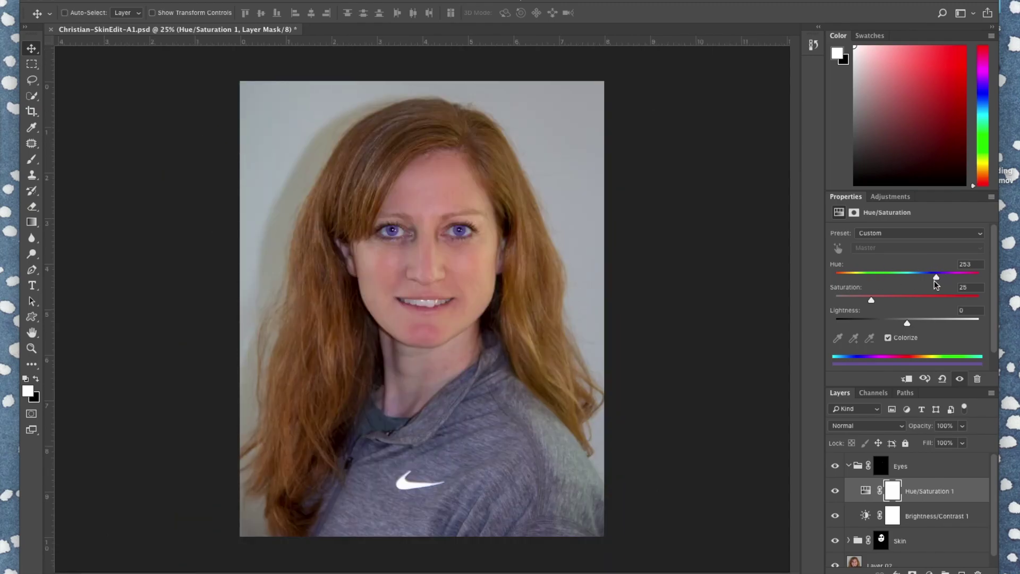
Try an iris hue of 192, turn Colorize back off, and restore the hue to 0
drag(933, 280, 911, 278)
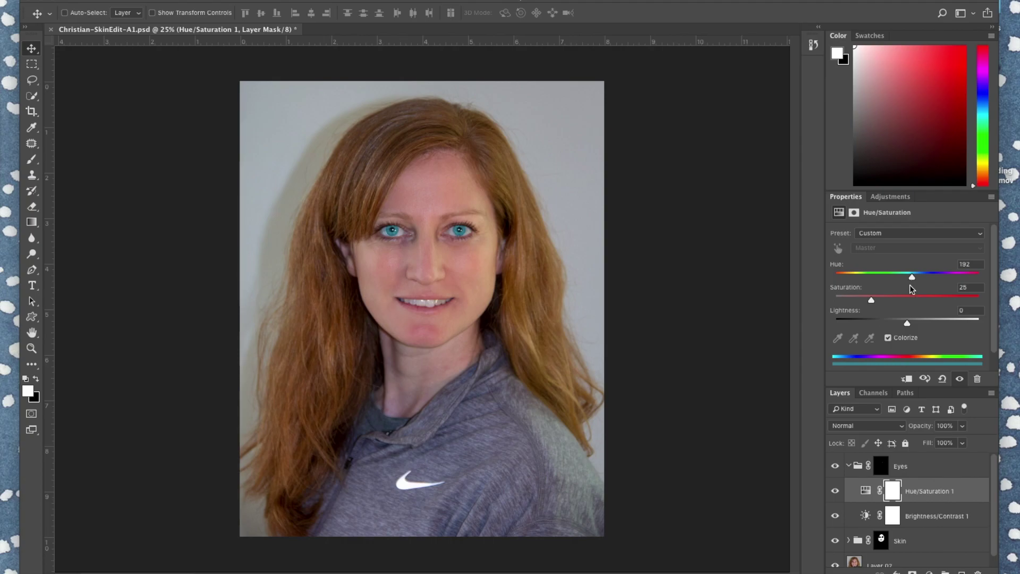
click(888, 337)
click(965, 264)
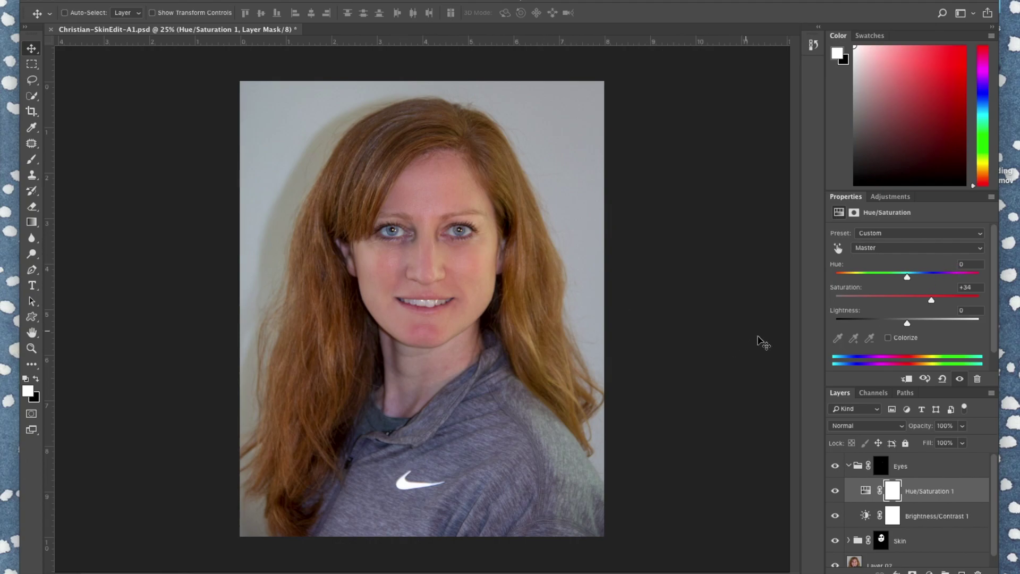
Lower the eye saturation slightly and collapse the Eyes group
drag(933, 302, 929, 302)
click(848, 466)
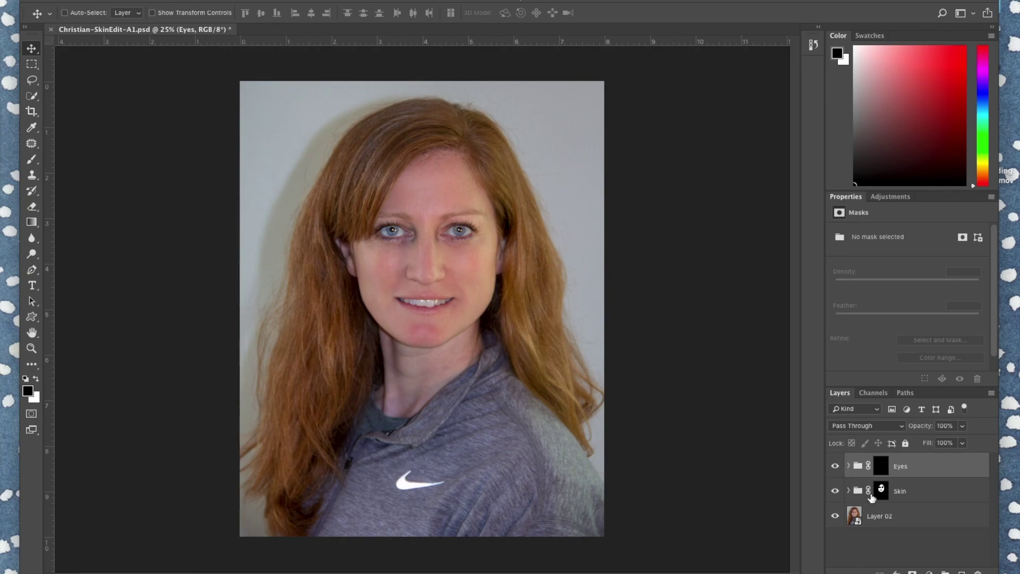